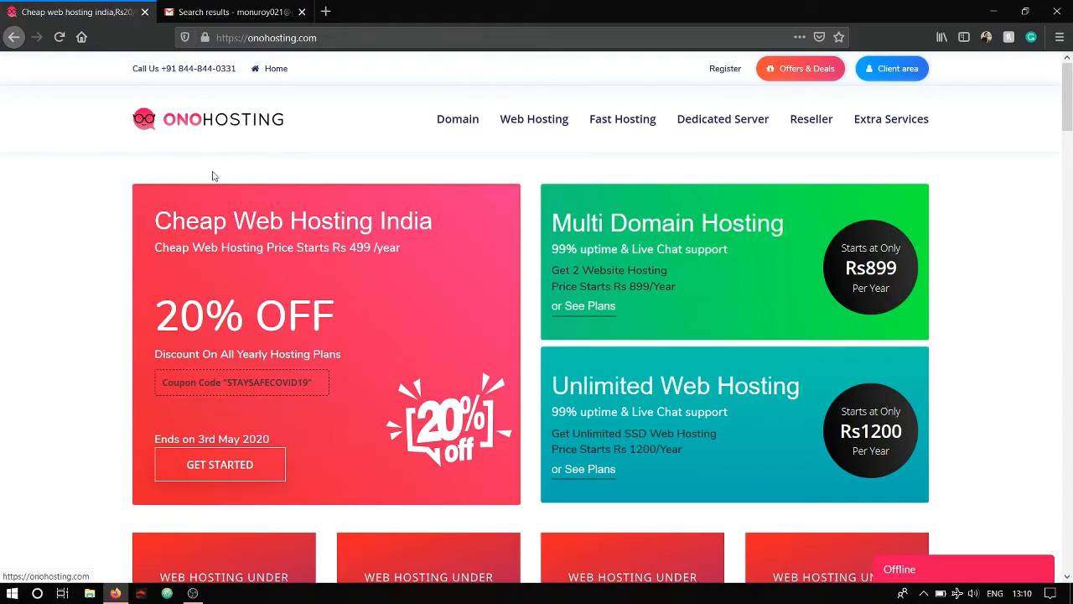
scroll(211, 175, "down", 6)
scroll(256, 221, "up", 6)
scroll(264, 221, "down", 5)
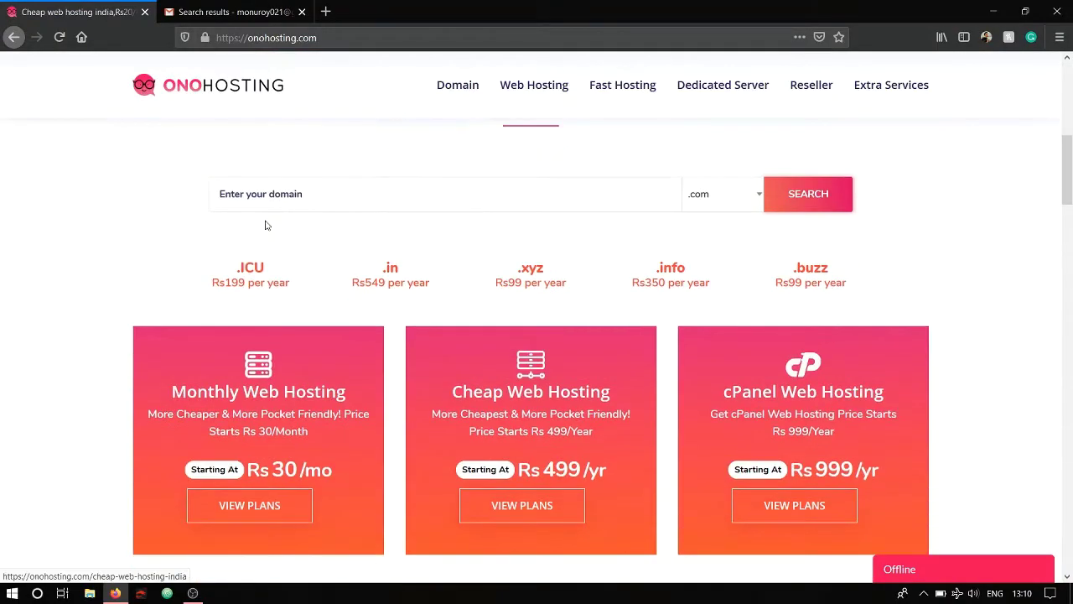
scroll(281, 220, "up", 6)
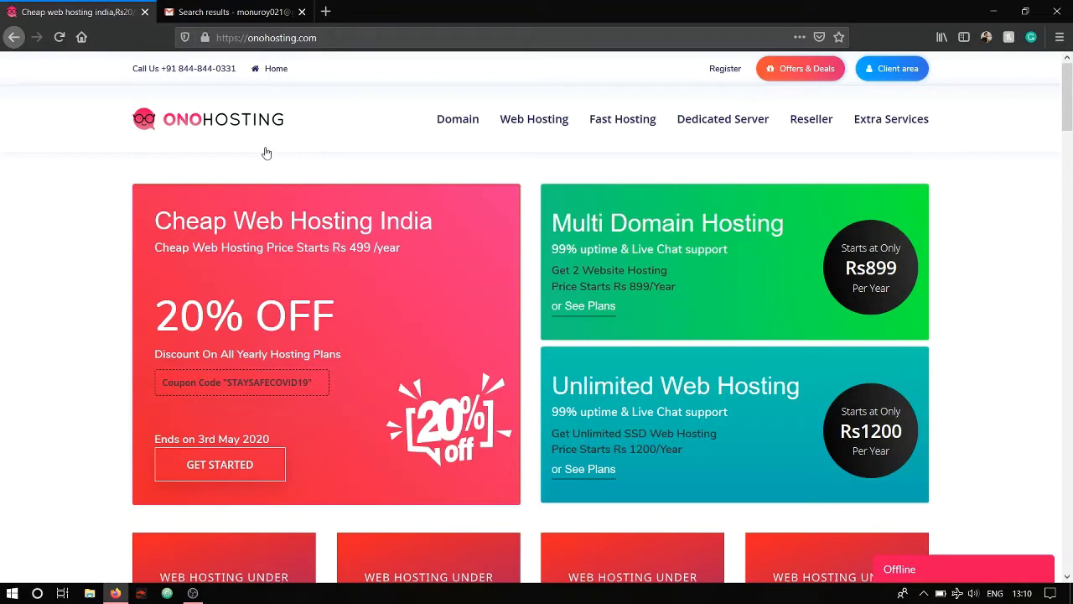
left_click(341, 41)
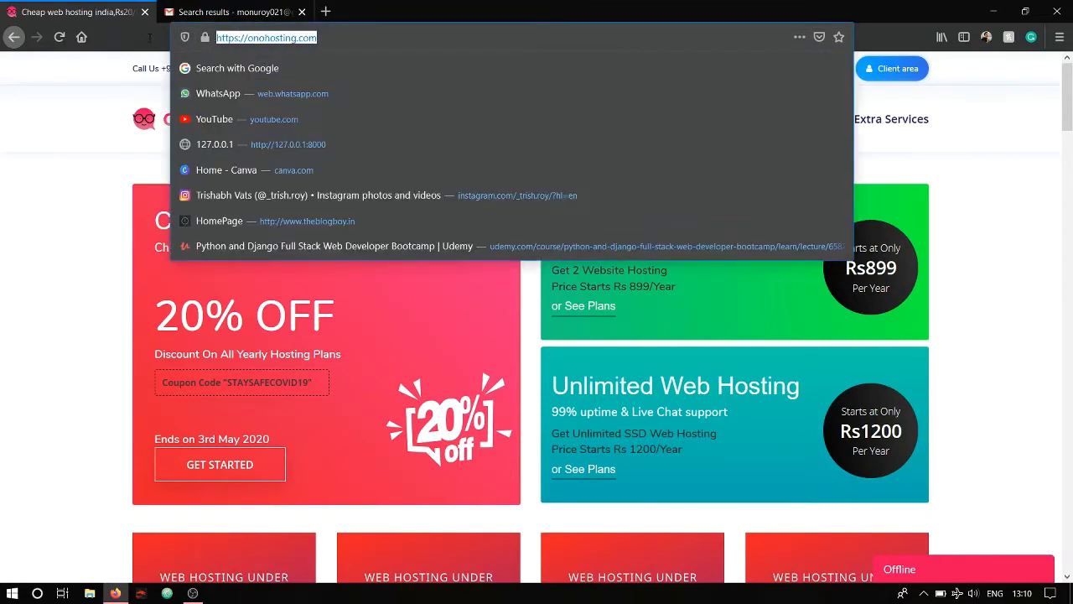
left_click(26, 201)
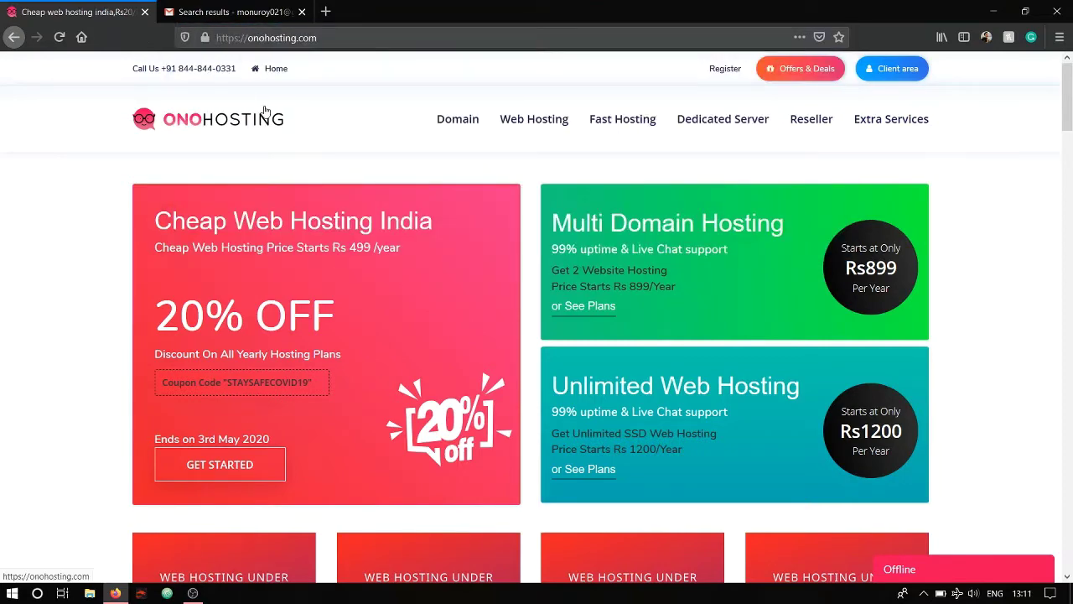
Step: Open the plans page for Cheap Web Hosting, the offer starting at Rs 499 per year
scroll(336, 145, "down", 2)
scroll(336, 144, "down", 7)
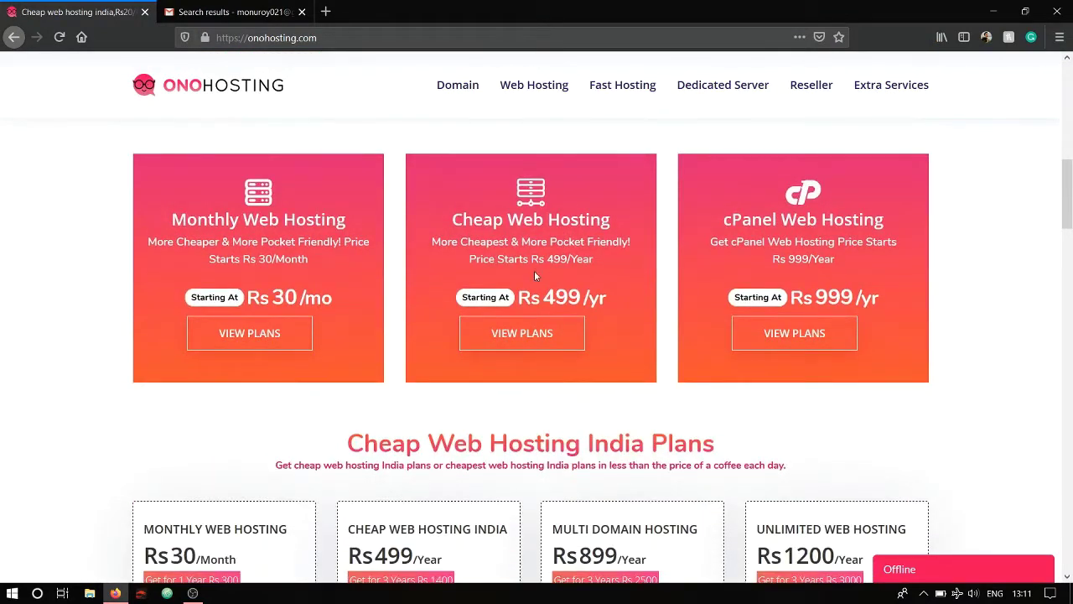
left_click(529, 334)
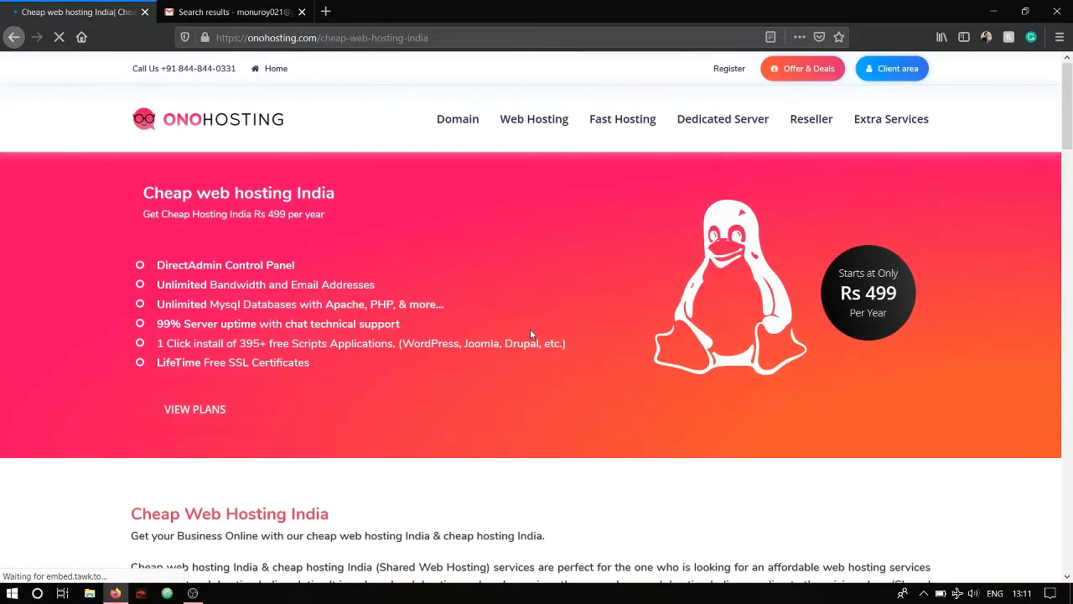
Step: Order the Rs 499 per year Cheap Web Hosting India plan with 1 GB SSD storage for 1 year
scroll(530, 333, "down", 2)
scroll(530, 335, "down", 5)
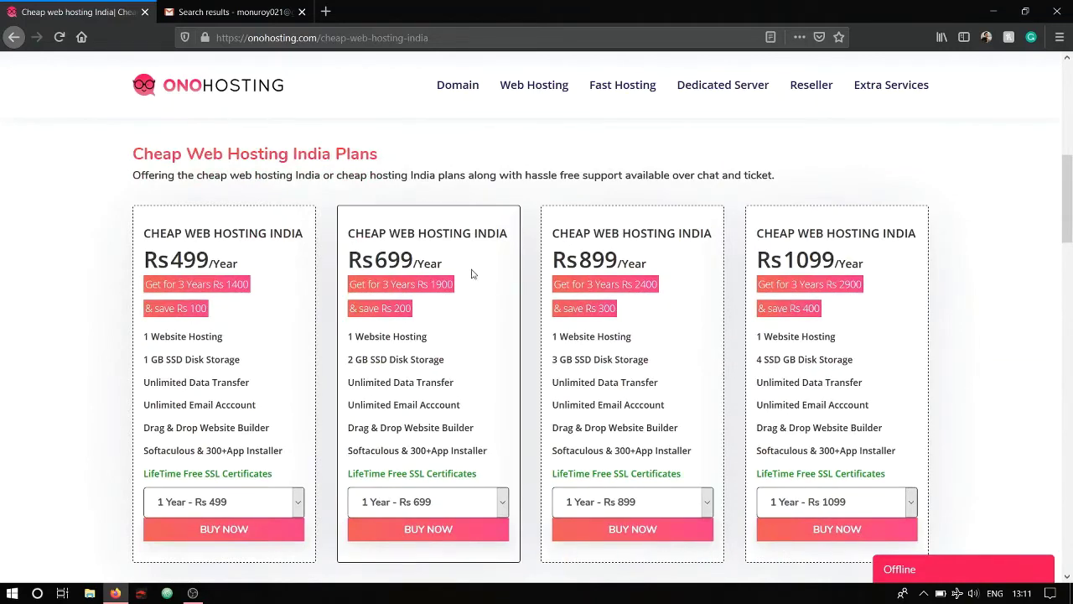
scroll(372, 288, "down", 1)
scroll(372, 288, "down", 1)
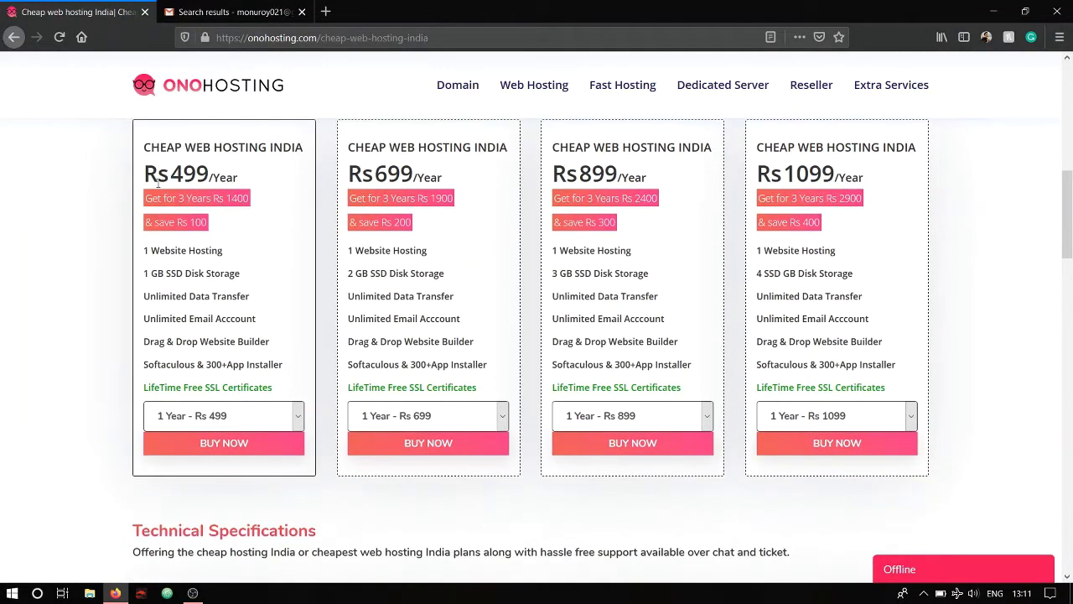
left_click_drag(152, 180, 228, 186)
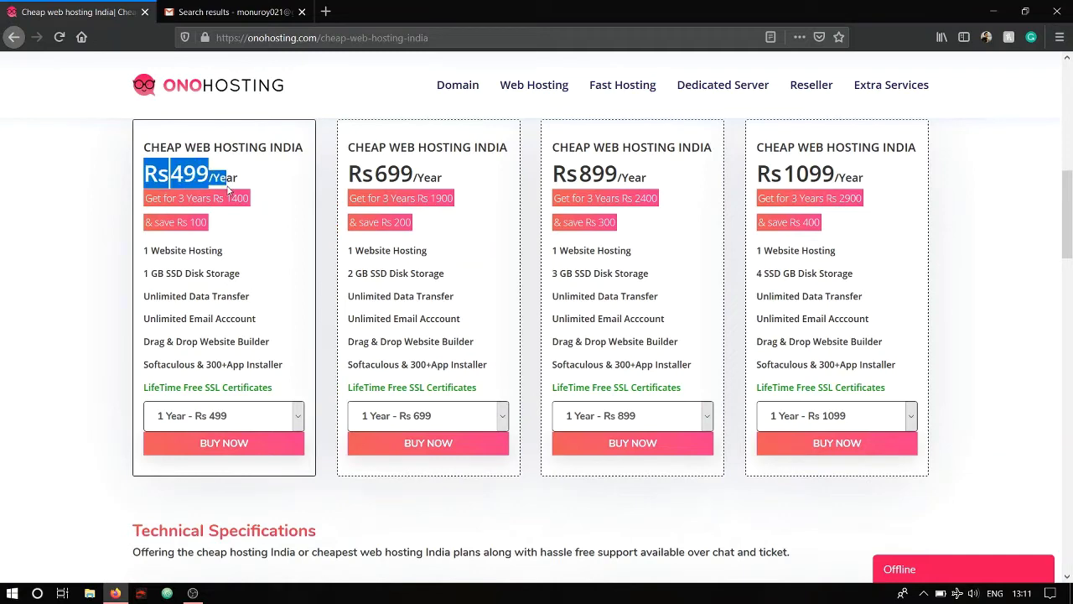
left_click(239, 445)
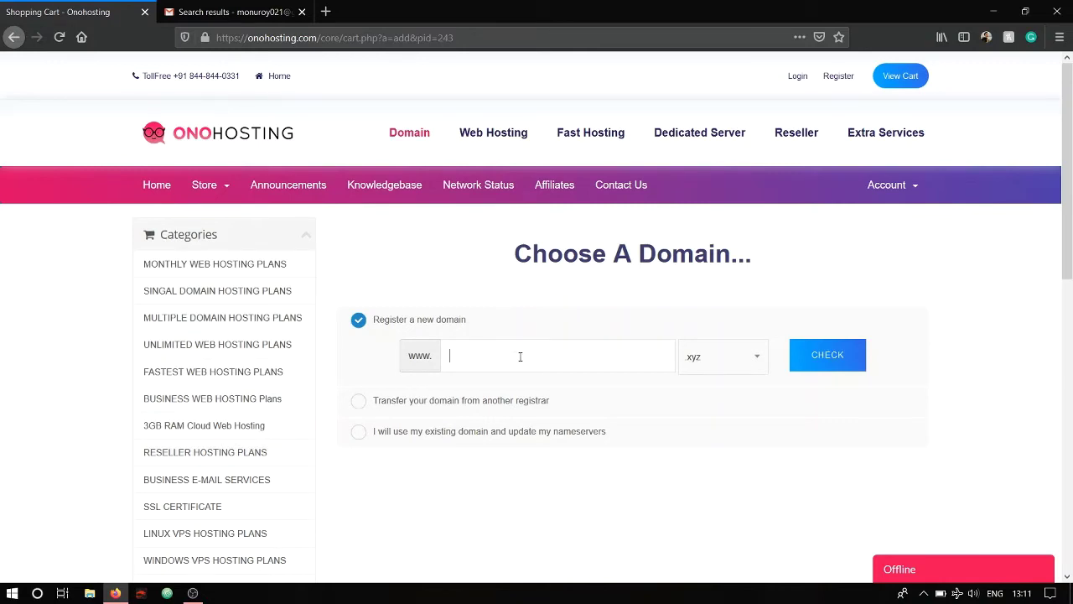
scroll(519, 356, "down", 2)
scroll(520, 361, "up", 2)
left_click(536, 360)
left_click_drag(249, 37, 308, 37)
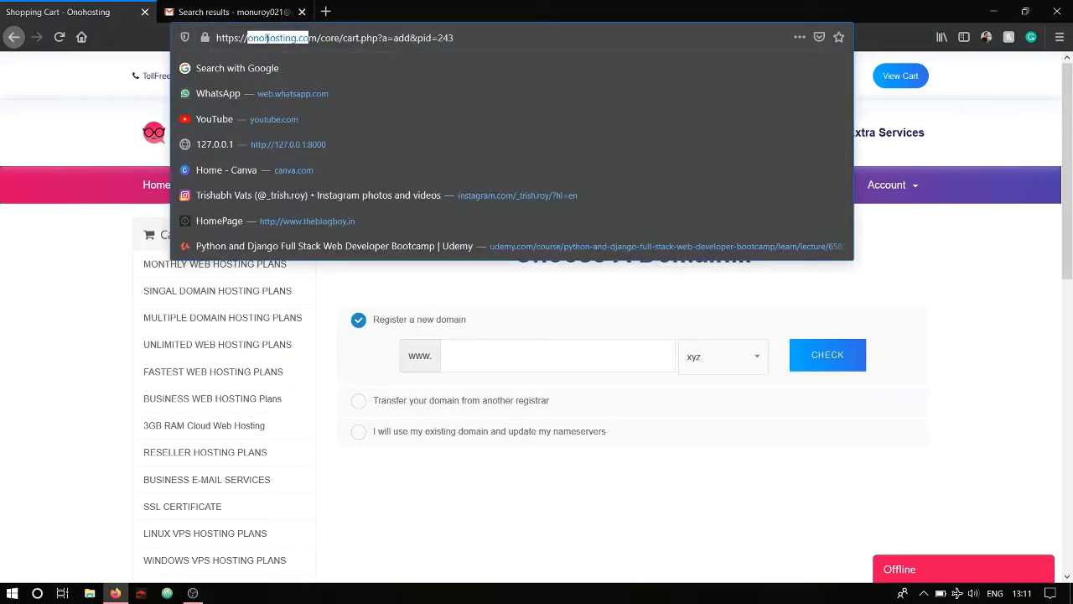
left_click(13, 285)
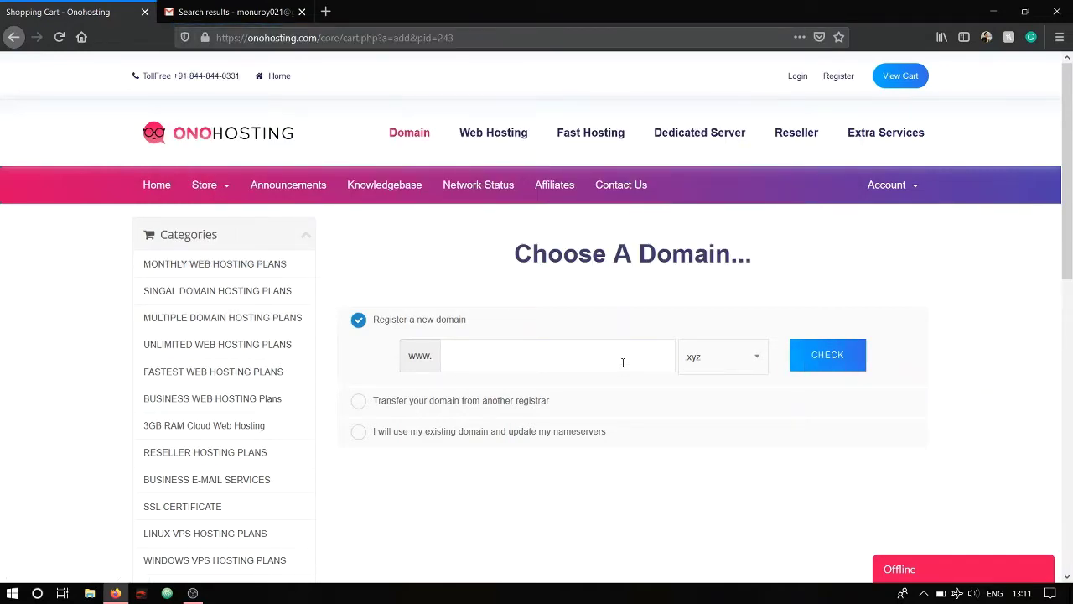
Step: Check the availability of the new domain name timmychunga with the .in extension
type("timm")
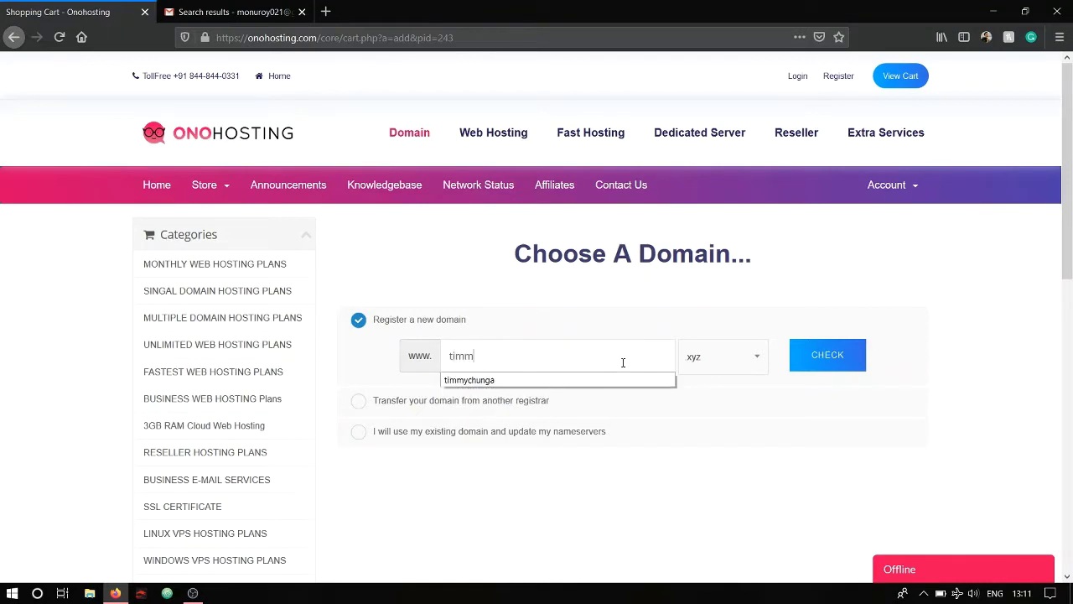
key("Down")
type("m")
key("Return")
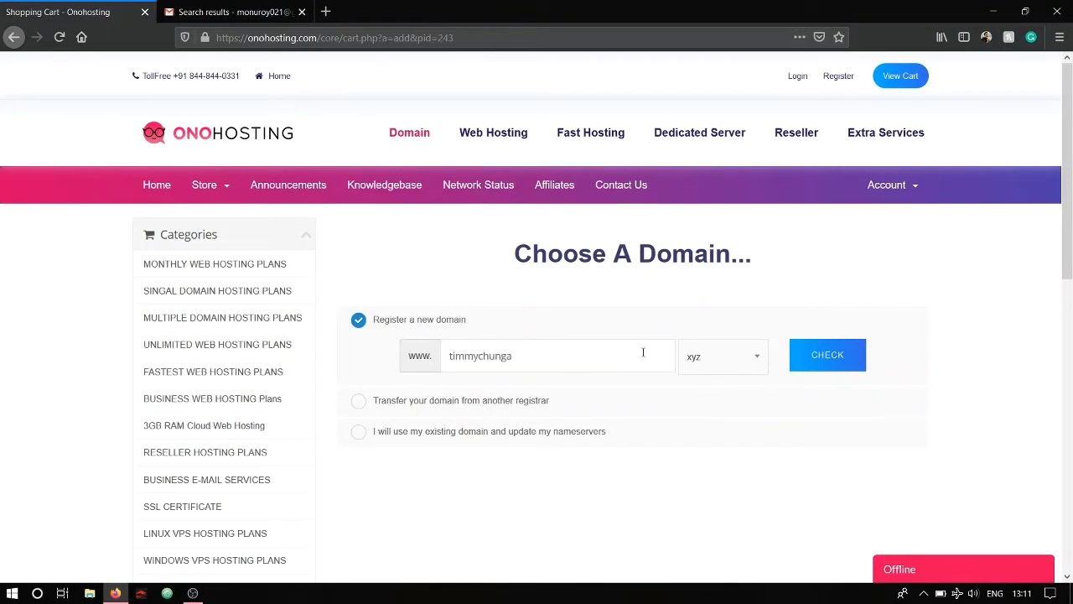
left_click(712, 357)
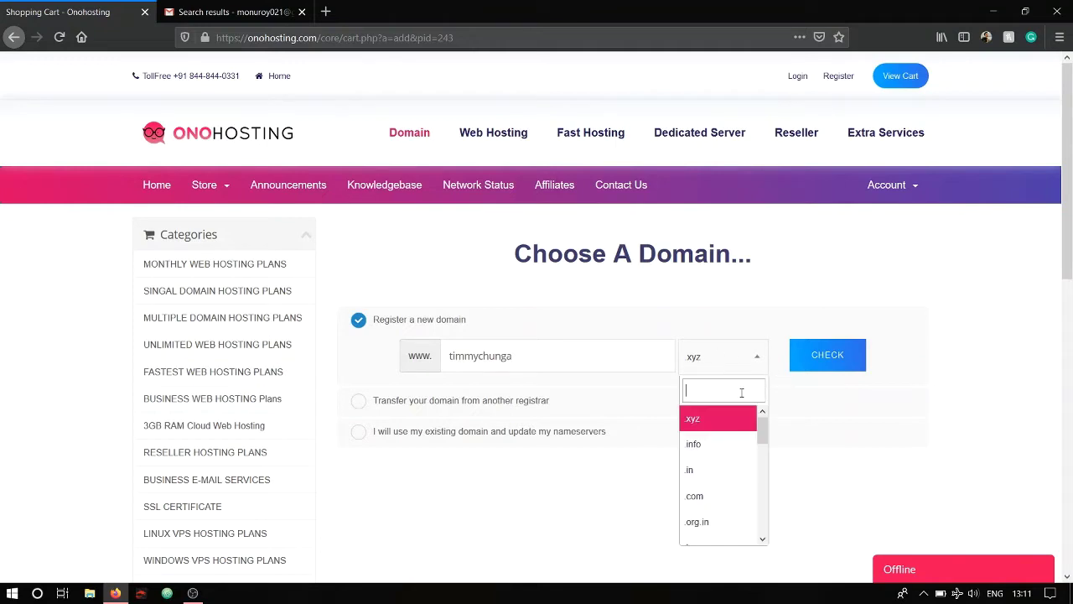
left_click(698, 479)
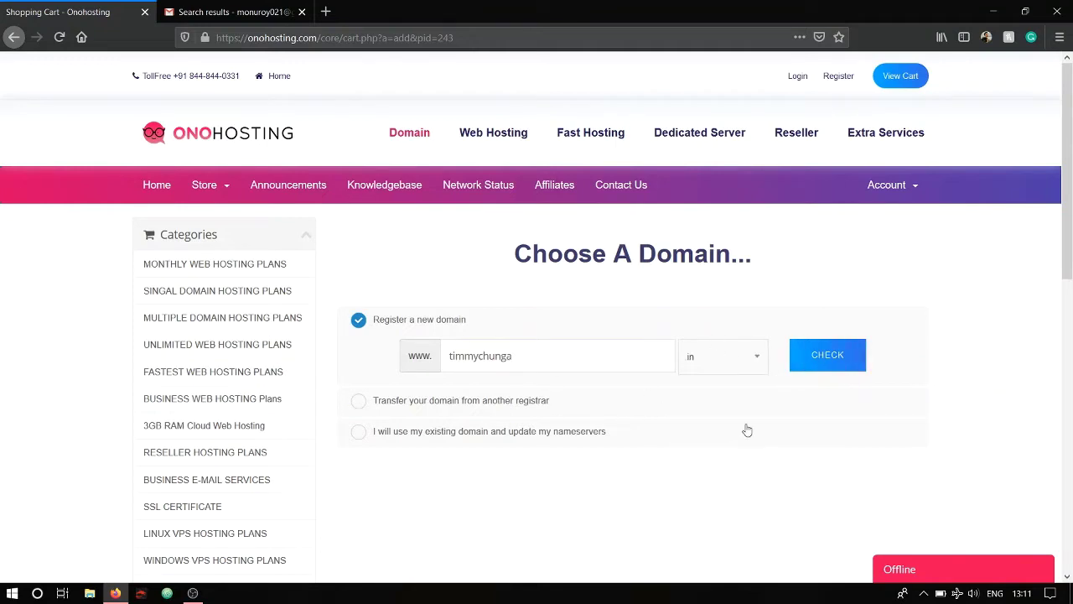
left_click(828, 360)
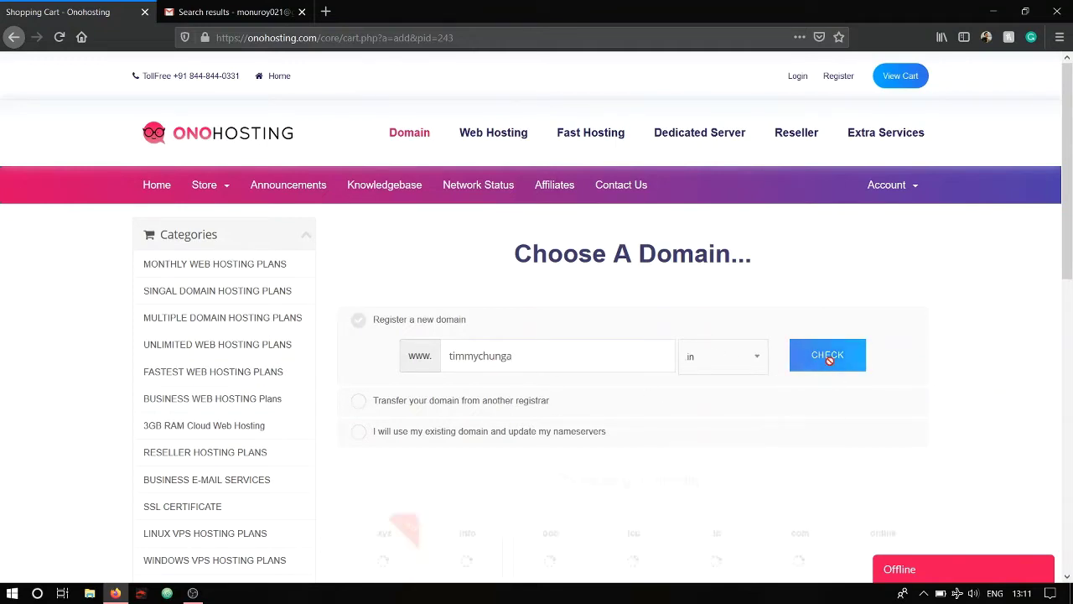
Step: Review the domain's availability result, the prices of the alternative extensions and the suggested domains
scroll(771, 433, "down", 2)
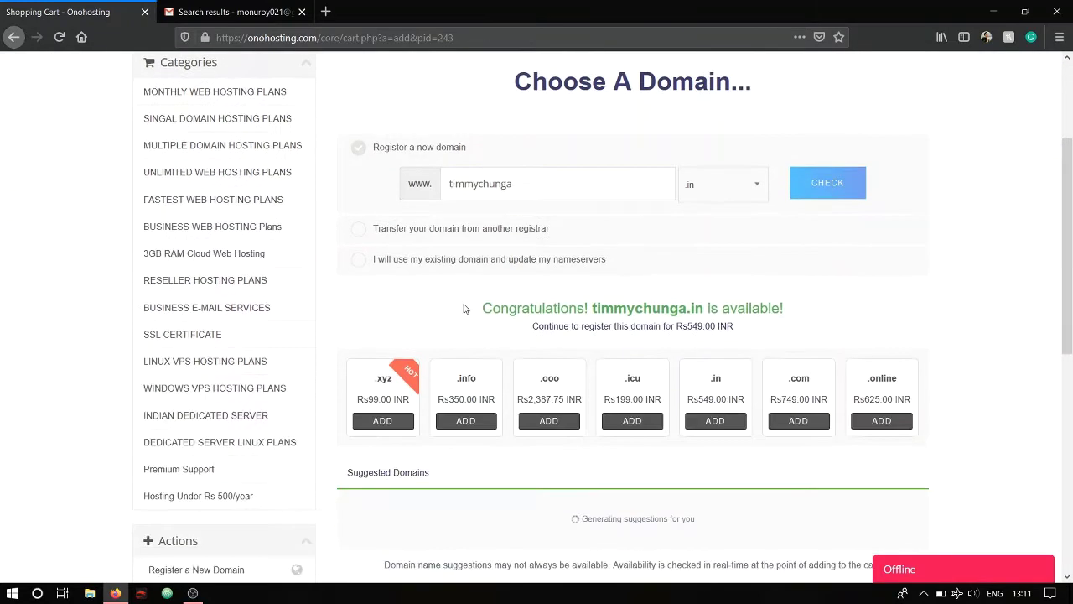
left_click_drag(476, 311, 771, 311)
left_click(784, 327)
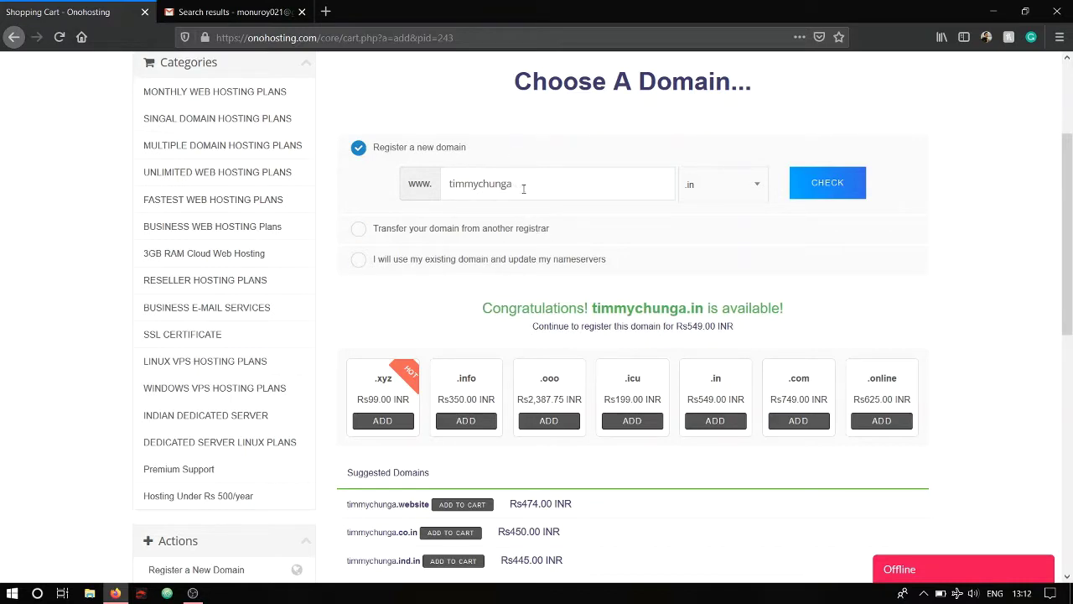
scroll(565, 267, "down", 4)
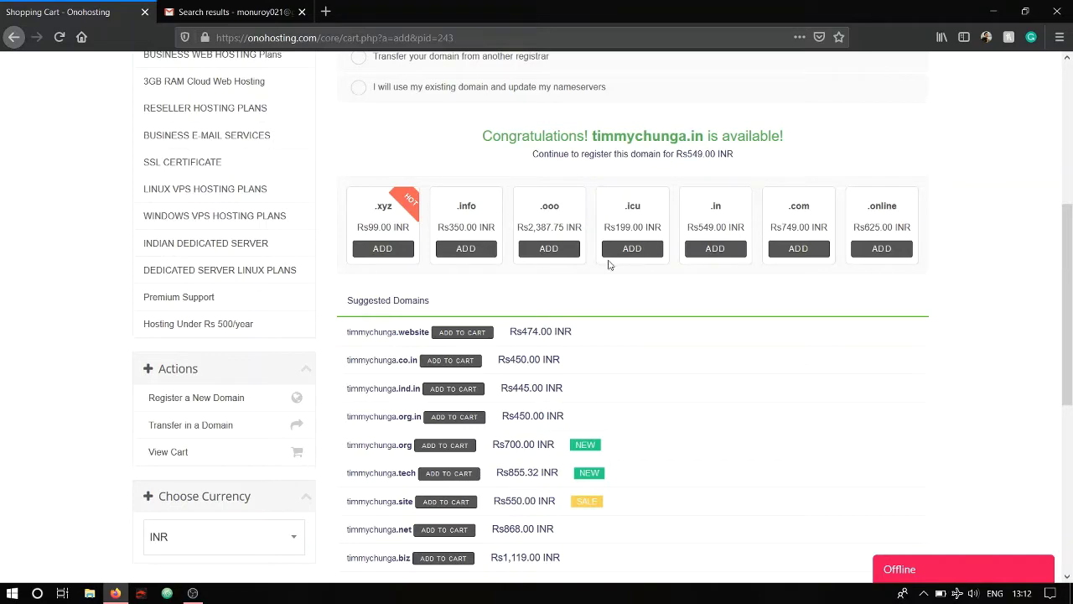
scroll(610, 359, "down", 2)
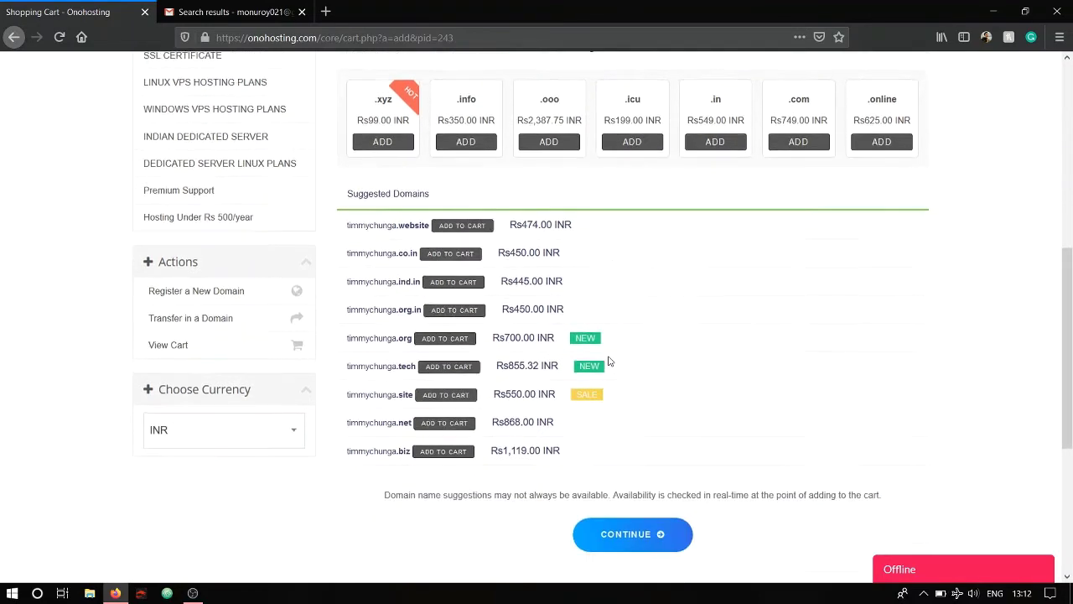
scroll(597, 362, "up", 2)
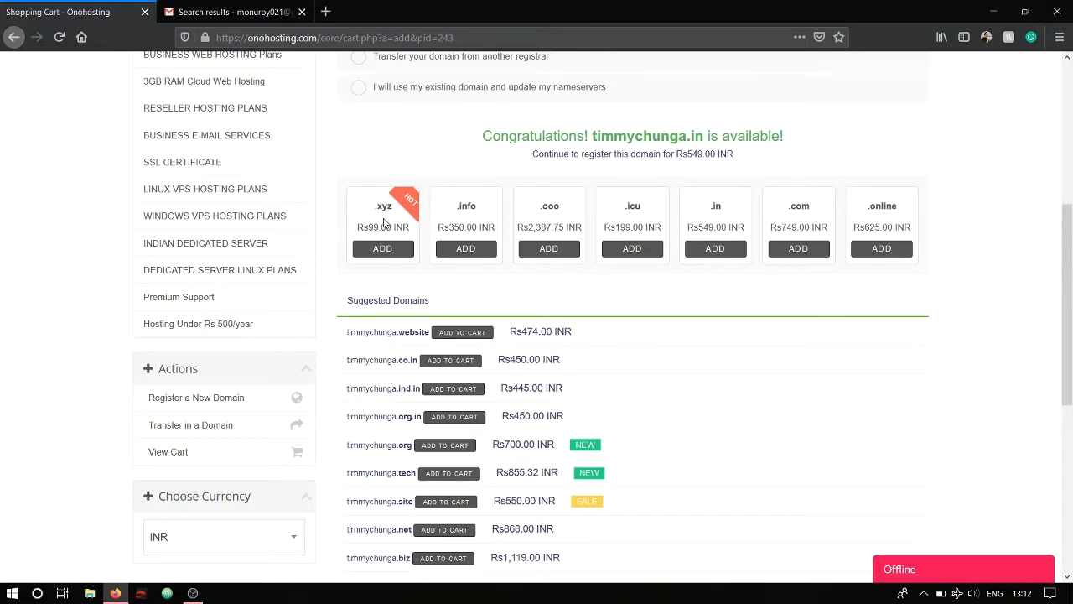
left_click_drag(373, 208, 398, 212)
left_click(457, 172)
left_click_drag(711, 212, 739, 210)
left_click(776, 164)
Step: Add the .in domain to the order and continue to the hosting plan's configuration
left_click(718, 249)
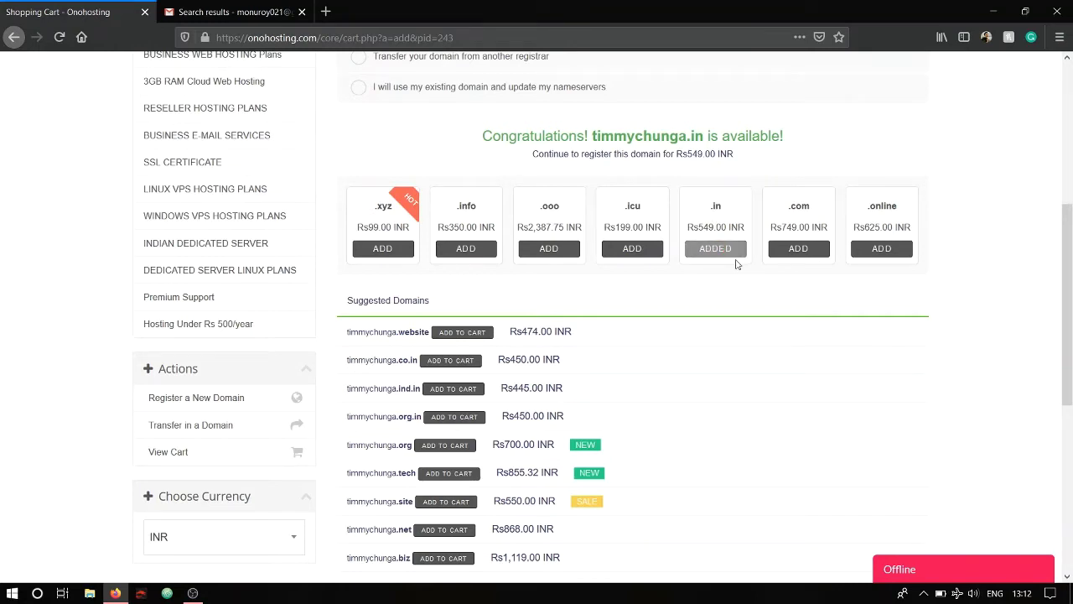
scroll(737, 265, "down", 2)
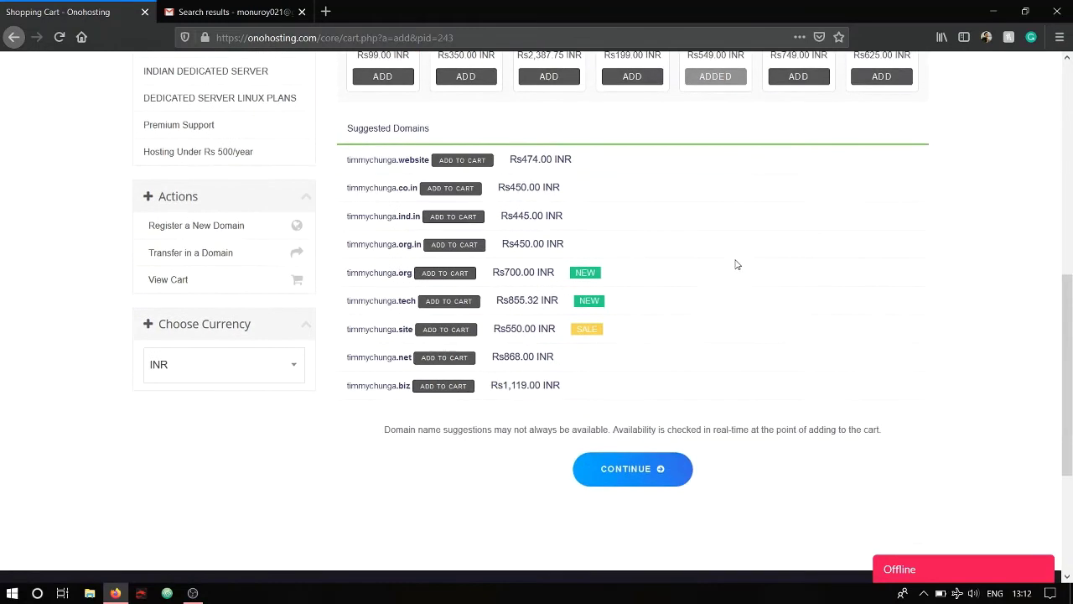
left_click(661, 470)
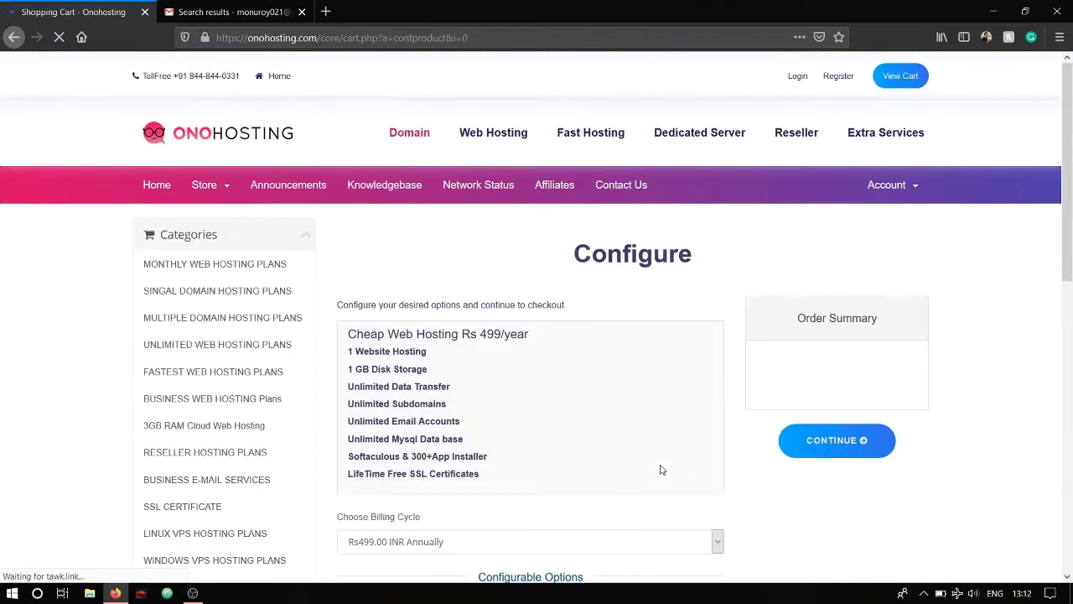
Step: Examine the chosen hosting plan's included features, such as website count, disk storage, data transfer, email accounts and SSL certificates
scroll(641, 334, "down", 1)
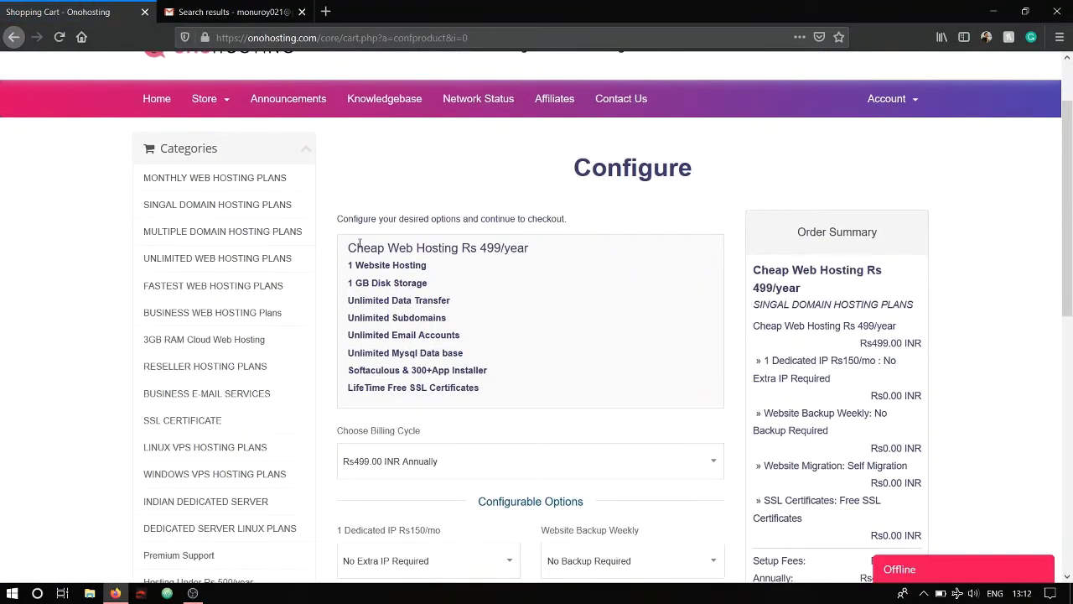
left_click_drag(496, 396, 324, 263)
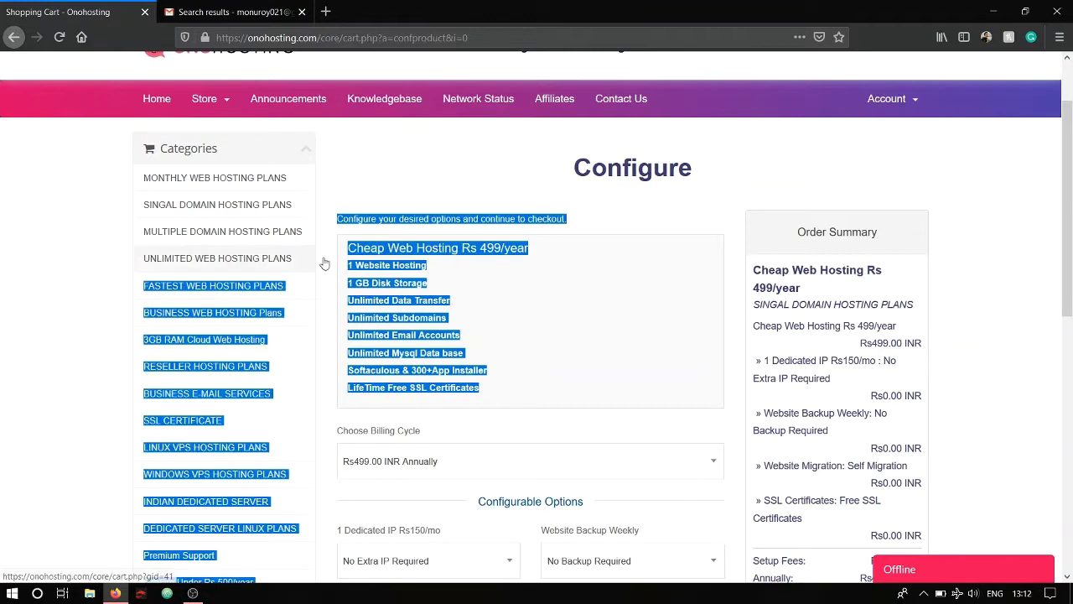
left_click(376, 265)
left_click_drag(487, 372, 373, 215)
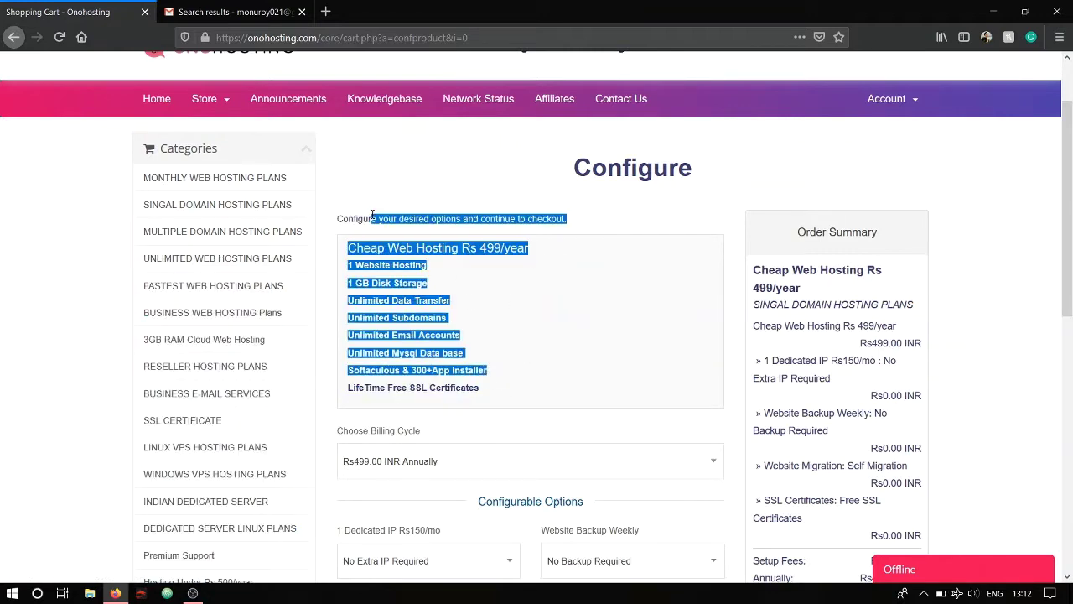
left_click(526, 345)
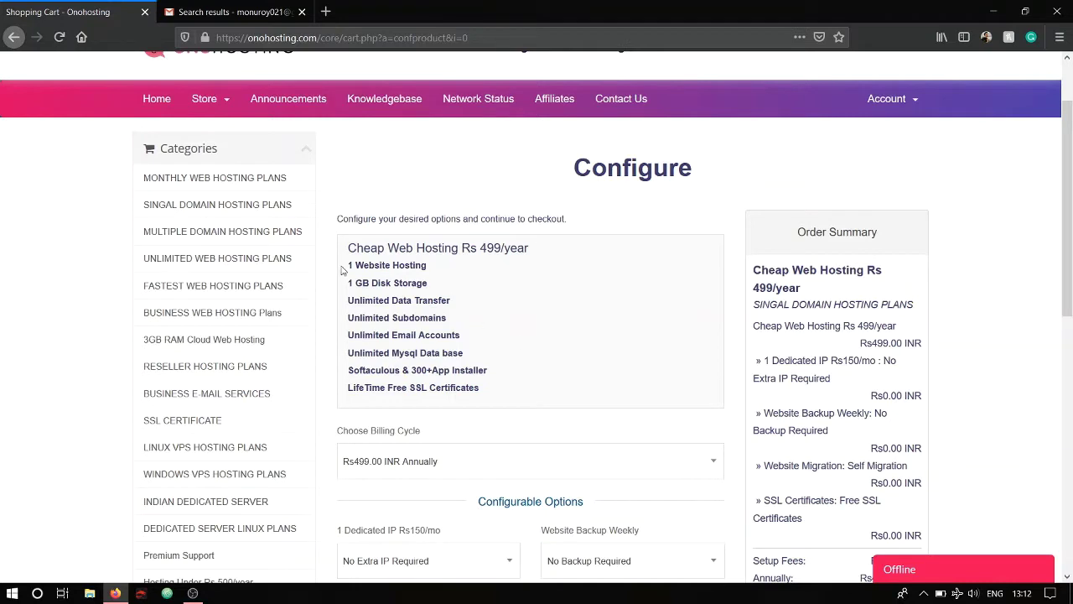
left_click_drag(352, 266, 430, 267)
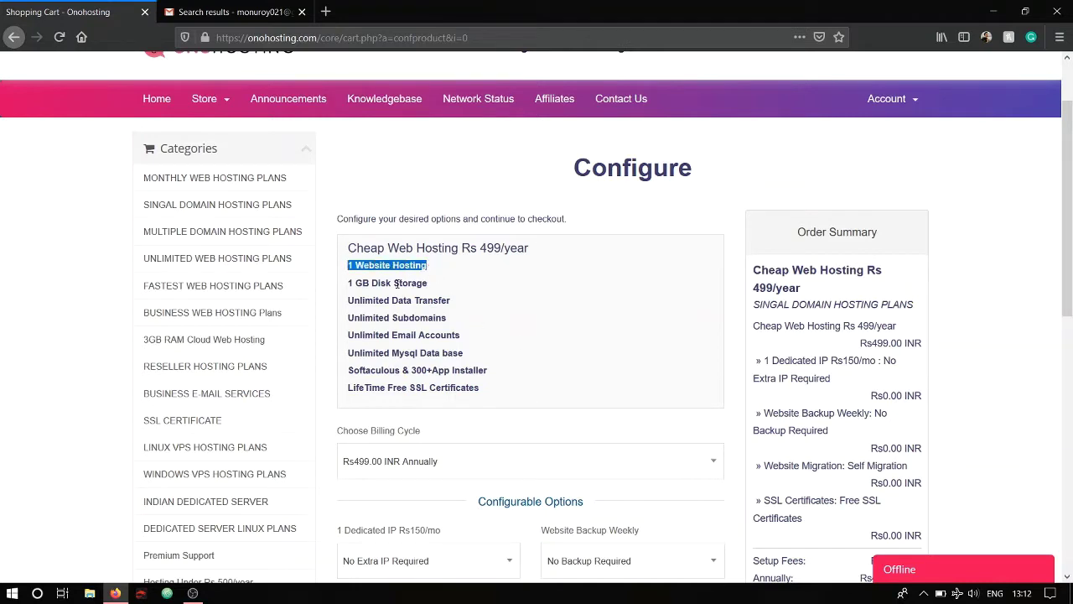
left_click_drag(347, 283, 466, 290)
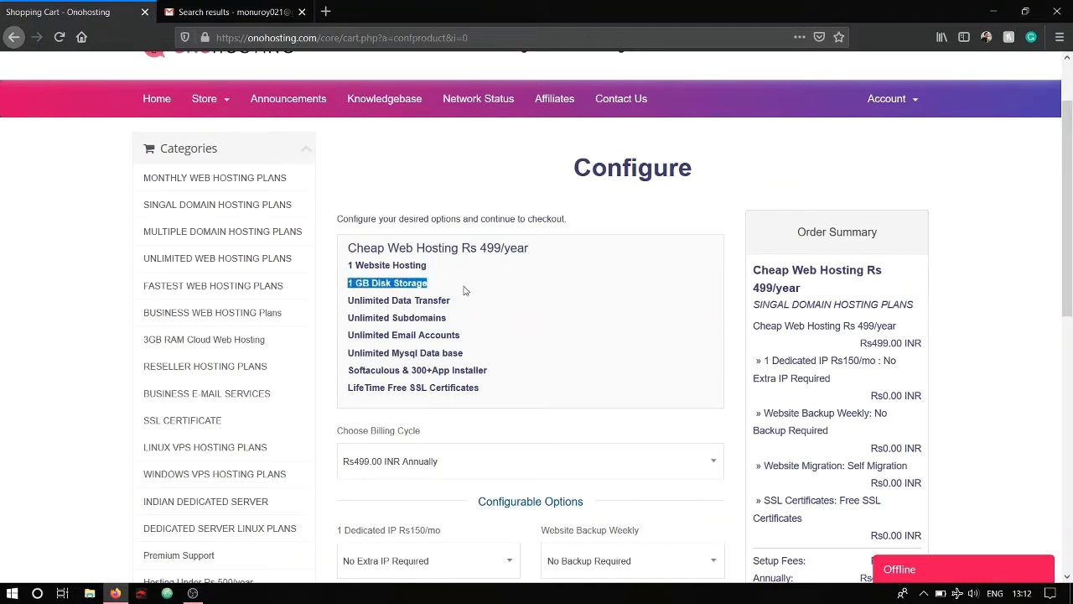
left_click(465, 290)
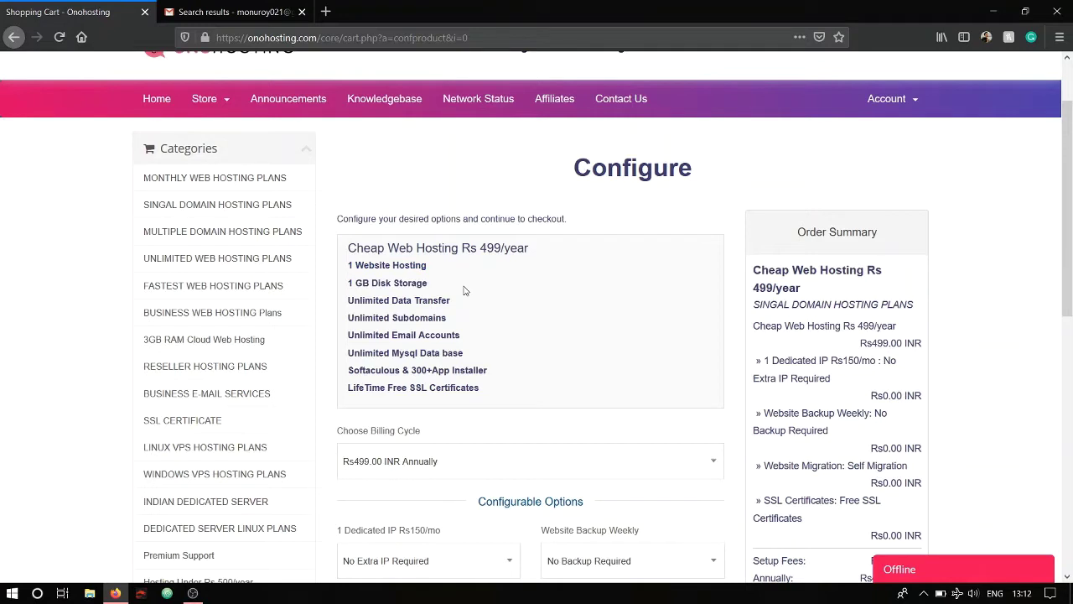
left_click_drag(348, 300, 506, 390)
left_click(575, 373)
left_click_drag(429, 286, 334, 295)
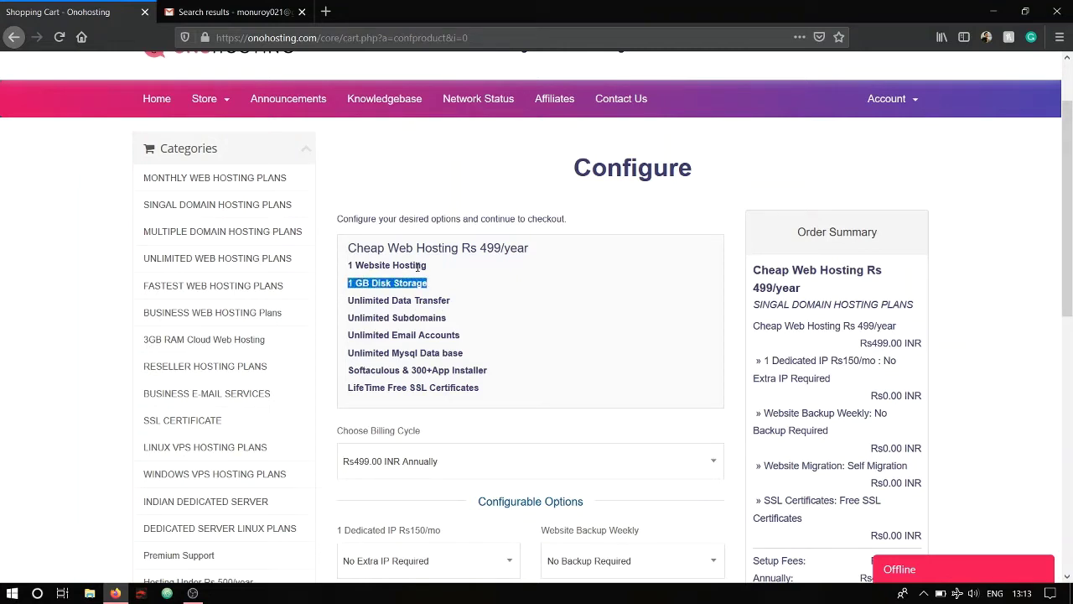
left_click_drag(430, 268, 330, 269)
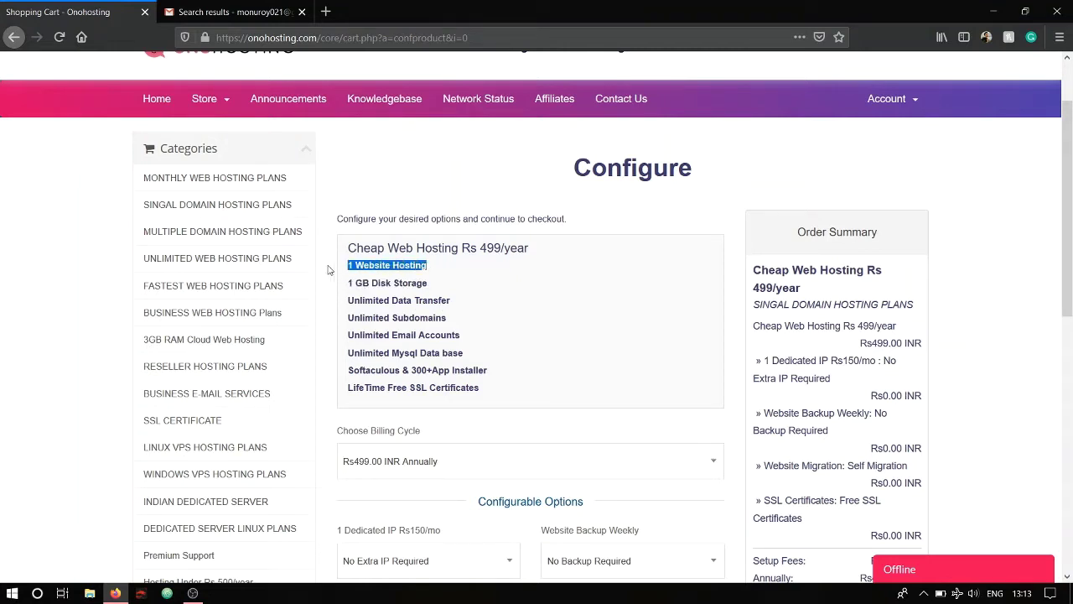
left_click(503, 294)
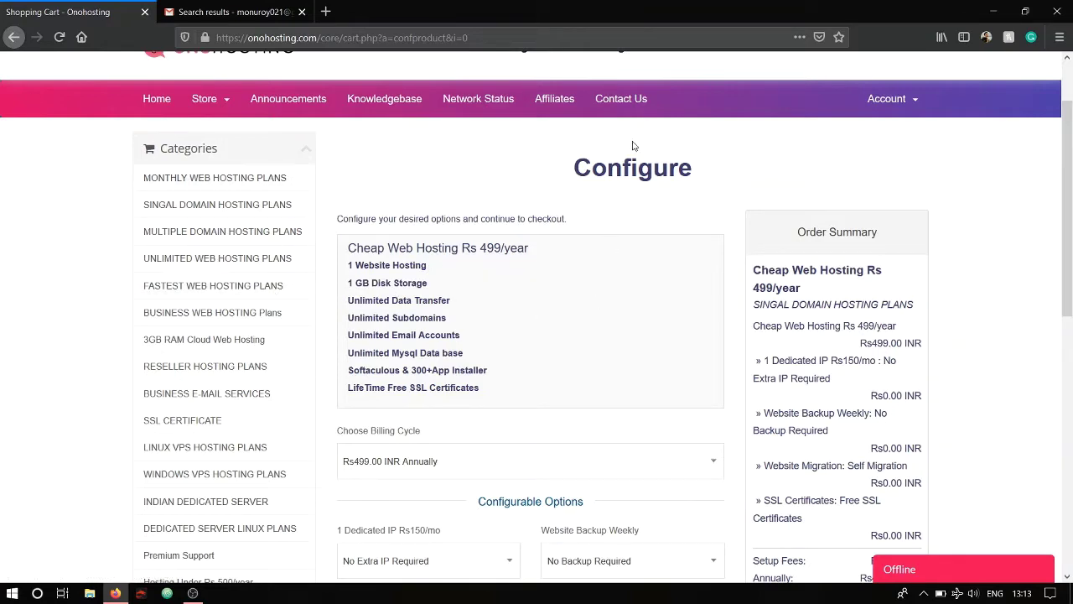
Step: Check the dedicated IP and weekly backup choices, keep both extras off and continue to the domain configuration
scroll(717, 279, "down", 3)
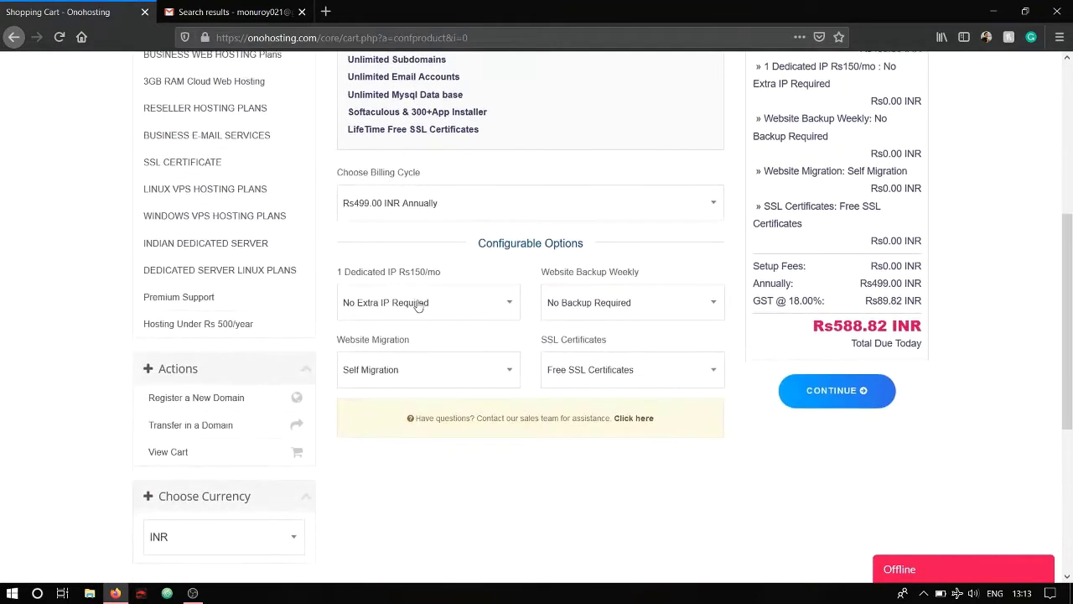
left_click(419, 304)
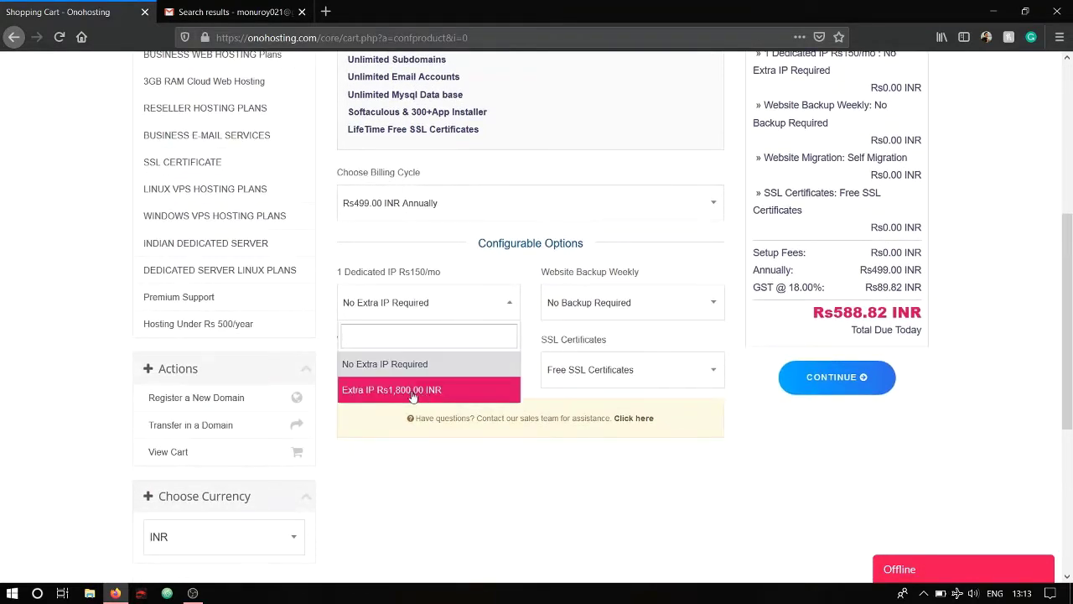
left_click(633, 302)
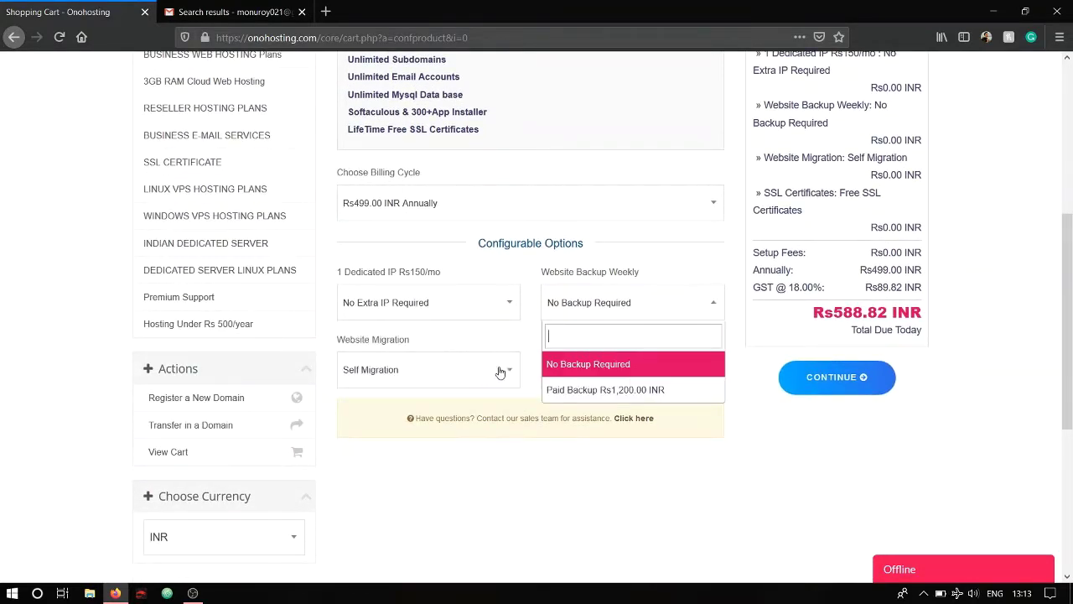
left_click(589, 280)
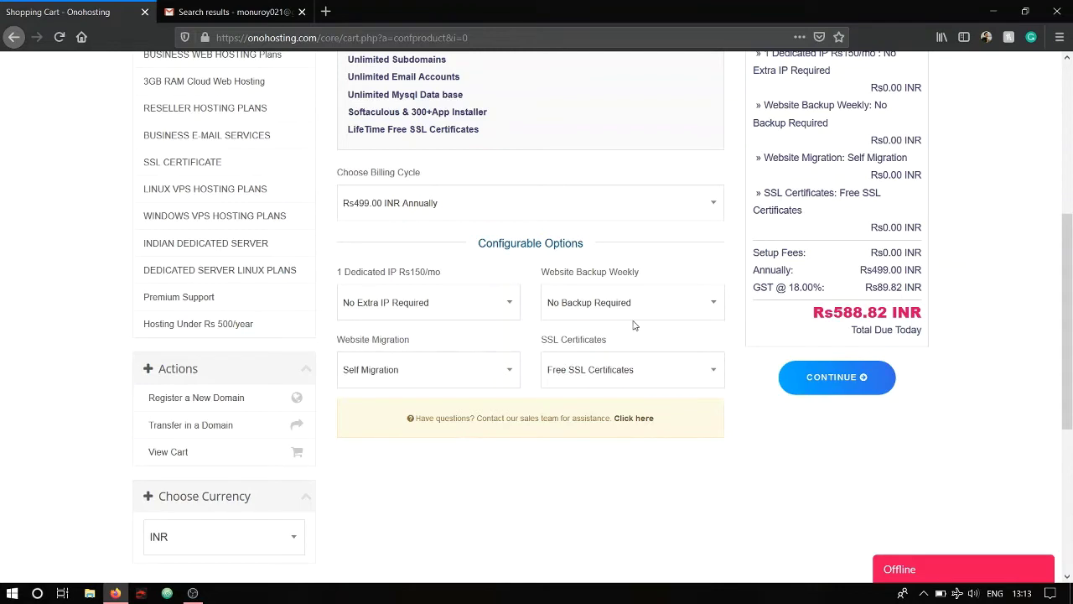
left_click(834, 384)
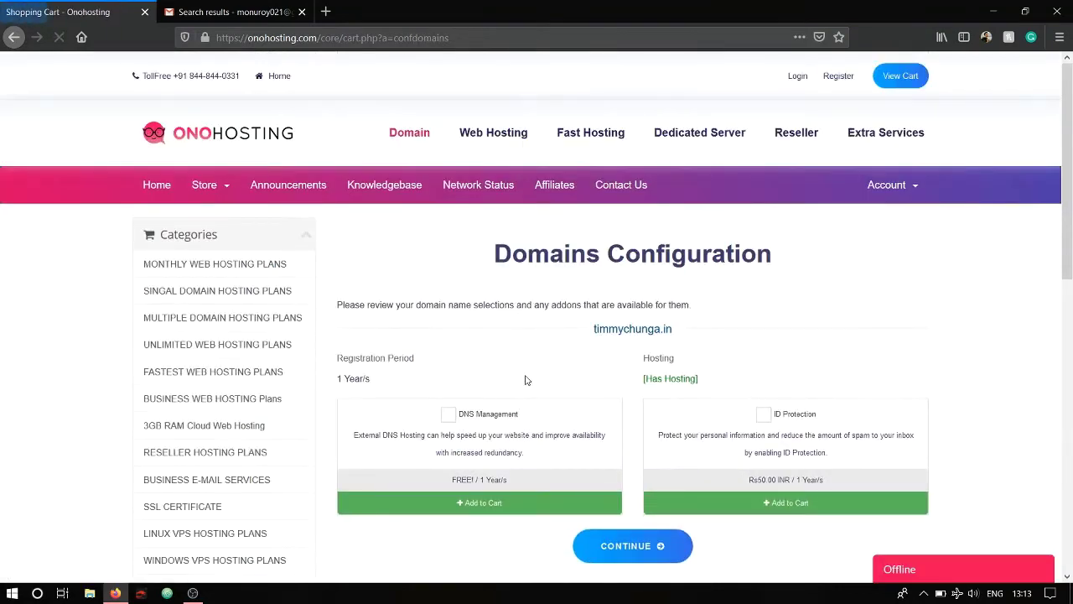
Step: Add the free DNS Management add-on to the domain and continue to the order review without ID Protection
left_click(449, 415)
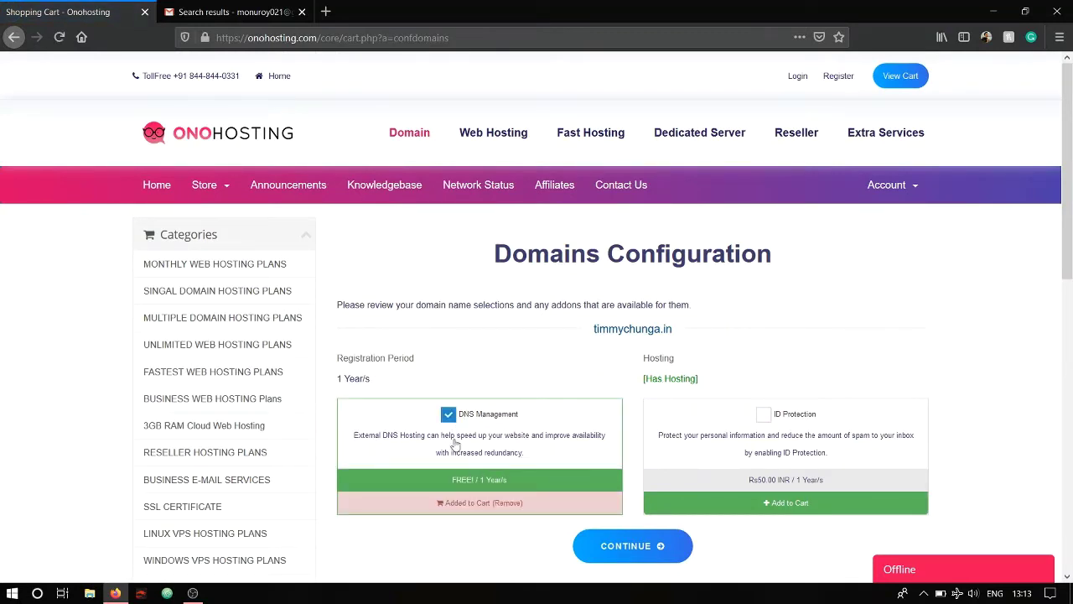
scroll(791, 431, "down", 2)
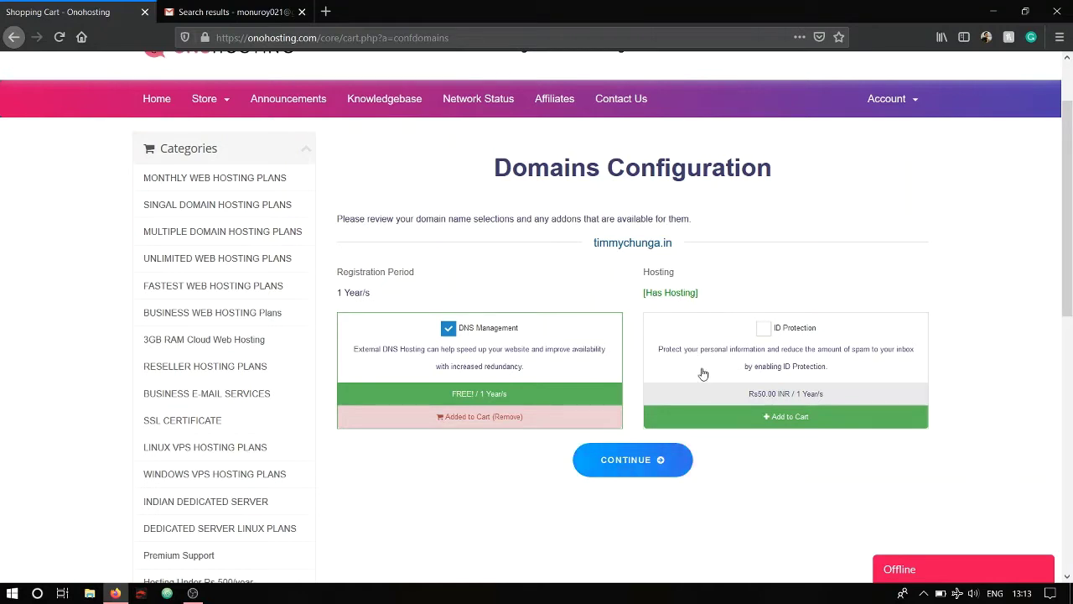
left_click(660, 471)
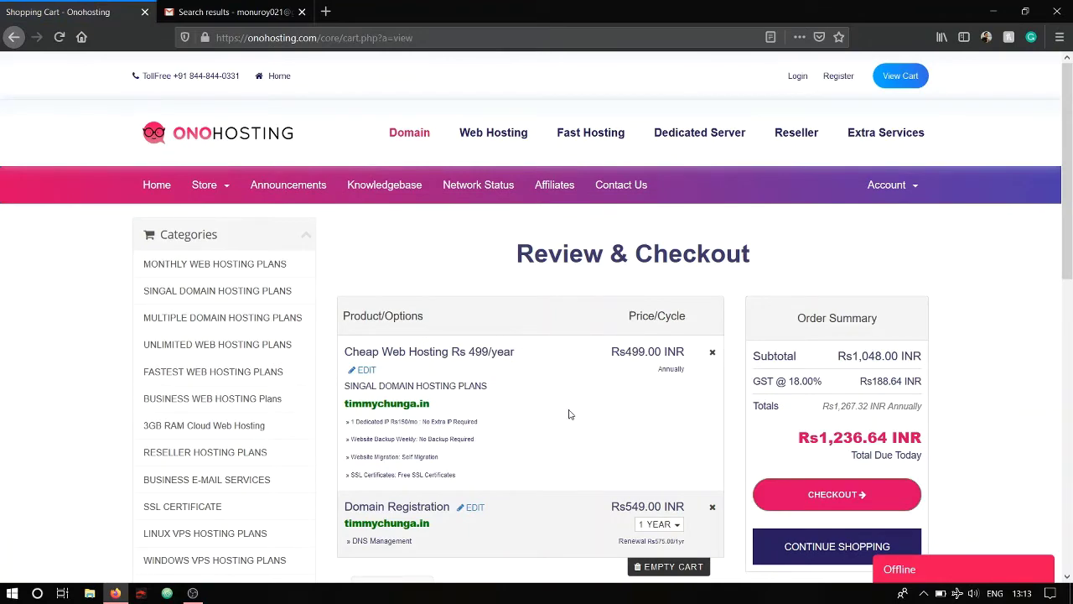
Step: Review the cart's hosting plan, domain registration, selected options, promo code section and total due today
scroll(545, 302, "down", 2)
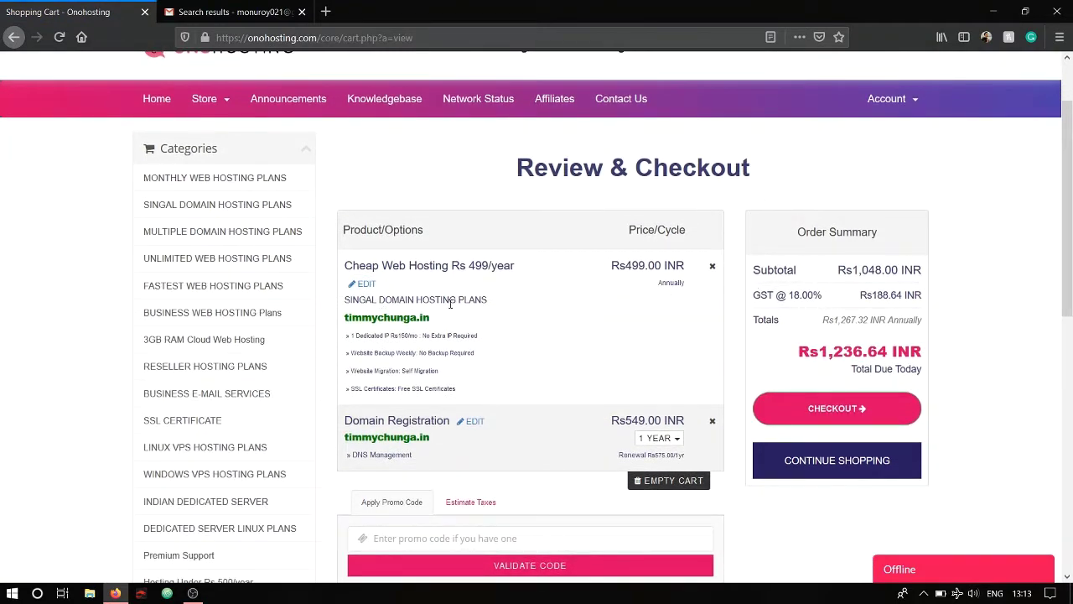
left_click_drag(452, 323, 318, 326)
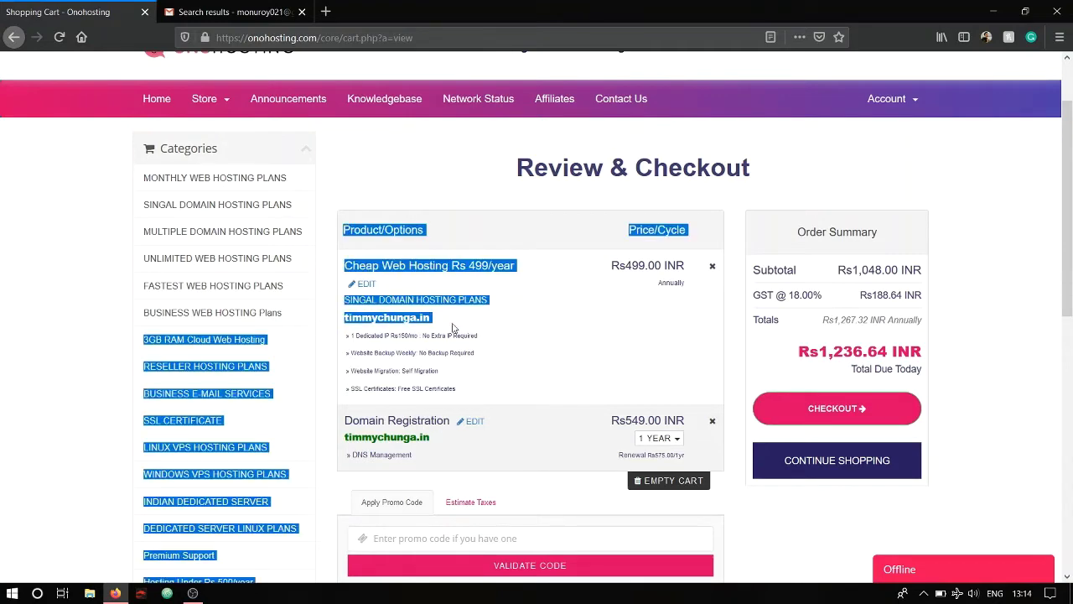
left_click(453, 327)
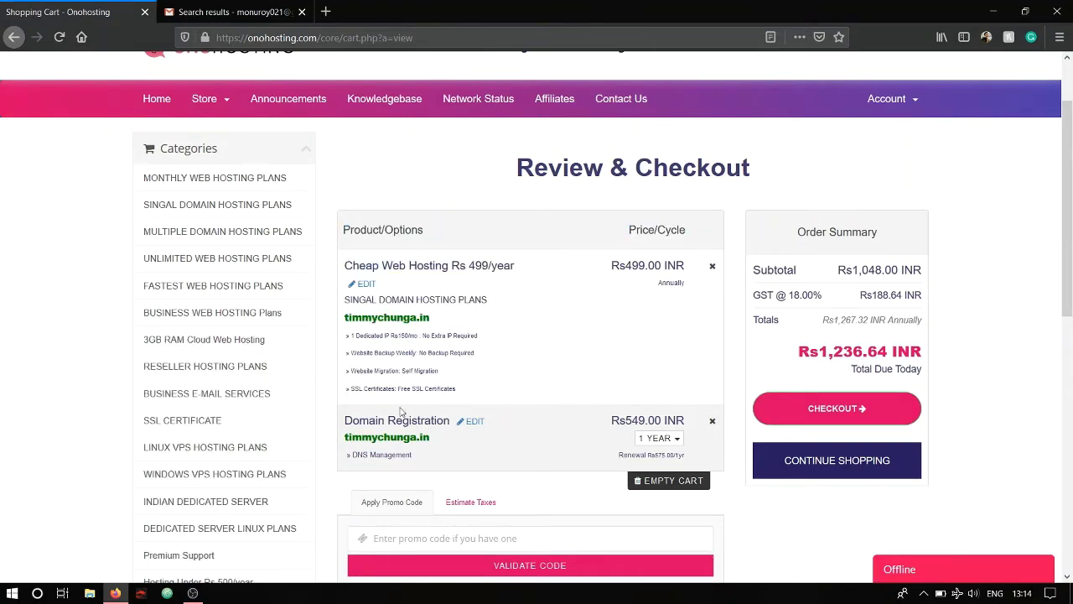
scroll(401, 411, "down", 5)
scroll(450, 391, "up", 5)
left_click_drag(813, 350, 970, 352)
left_click(912, 371)
Step: Look at the support chat's contact form, close it and proceed to checkout with the cart
left_click(980, 563)
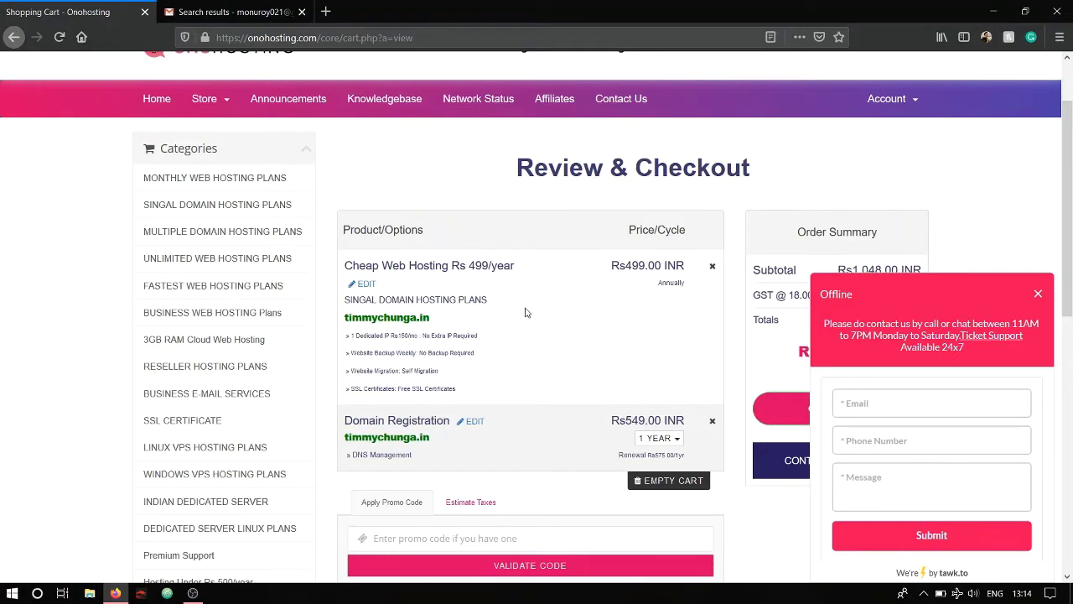
scroll(527, 309, "up", 2)
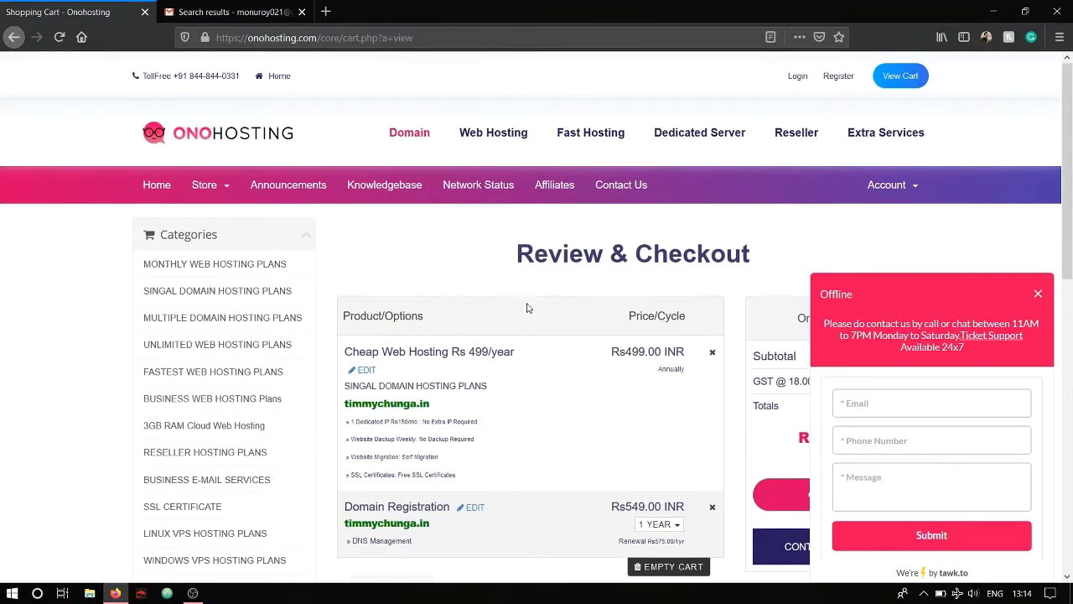
left_click(1039, 295)
scroll(1040, 299, "down", 3)
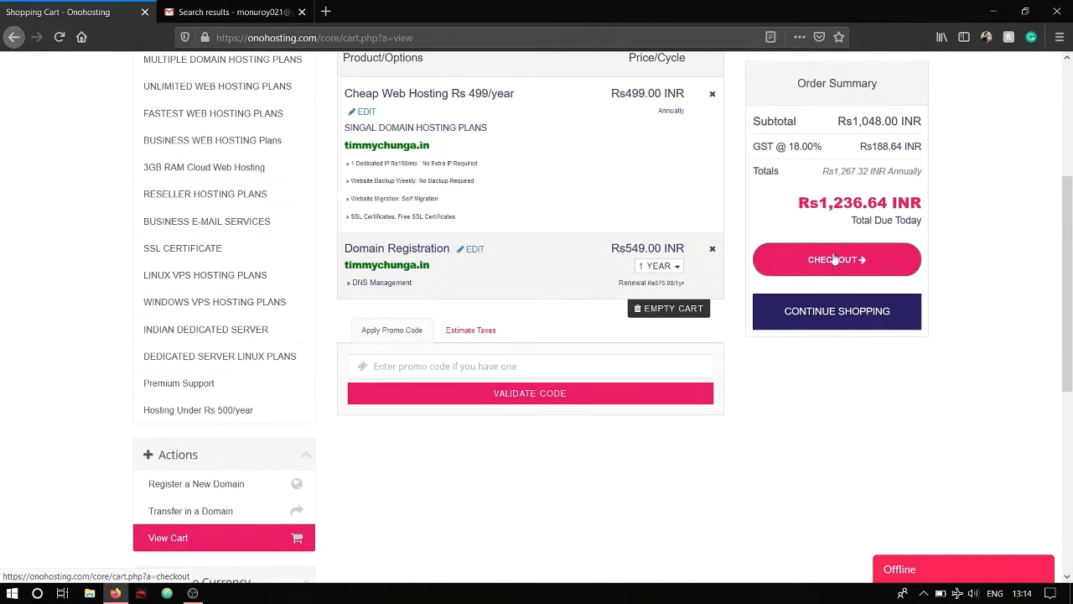
left_click(853, 267)
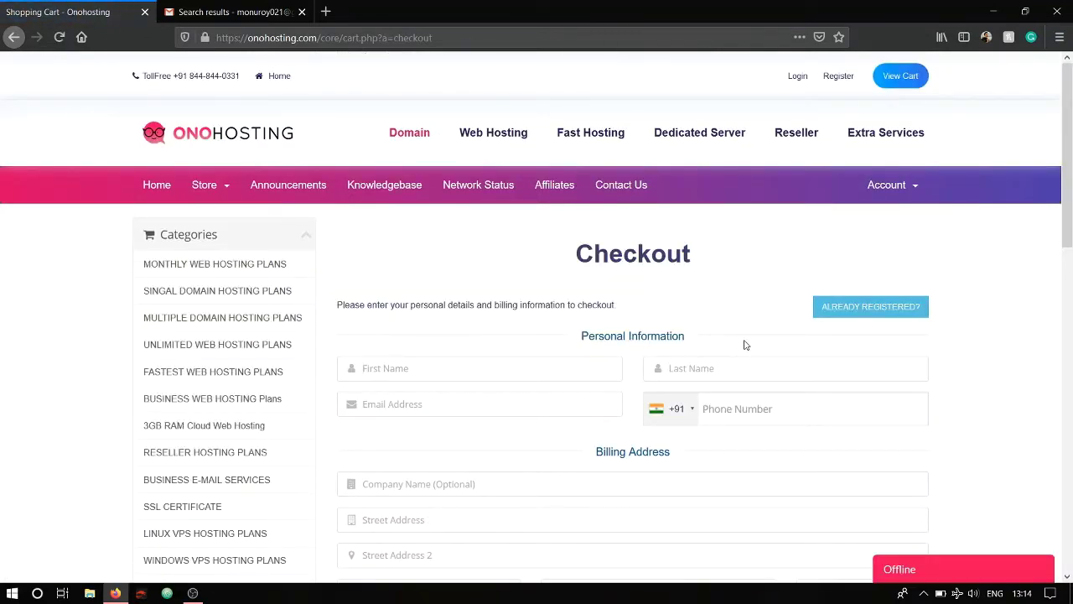
Step: Examine the checkout form's personal, billing, domain registrant, account security and payment method sections
scroll(746, 336, "down", 2)
scroll(745, 340, "down", 3)
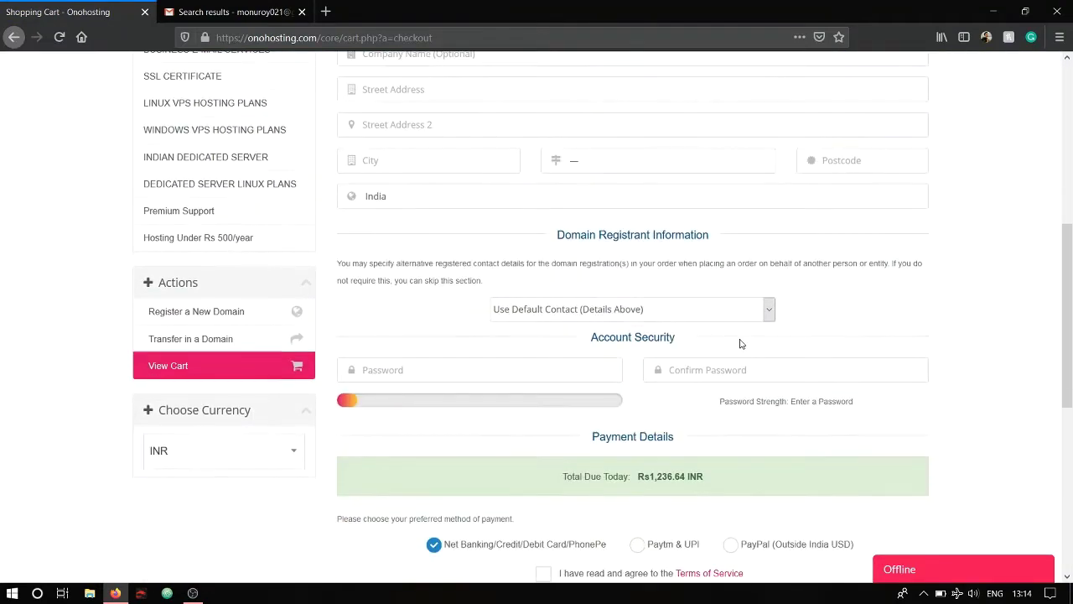
scroll(734, 498, "down", 2)
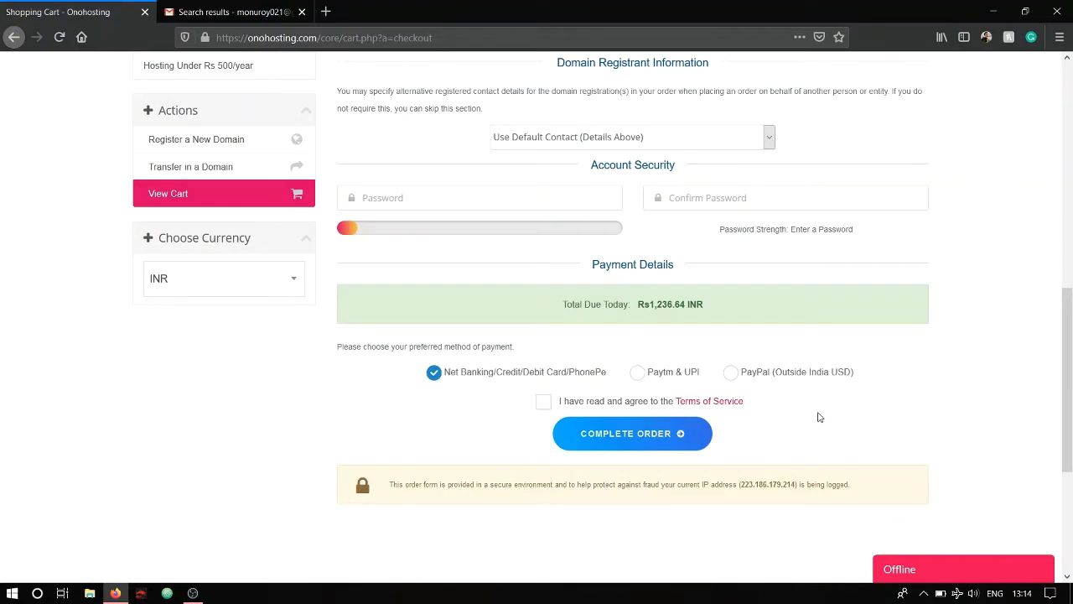
scroll(819, 417, "up", 8)
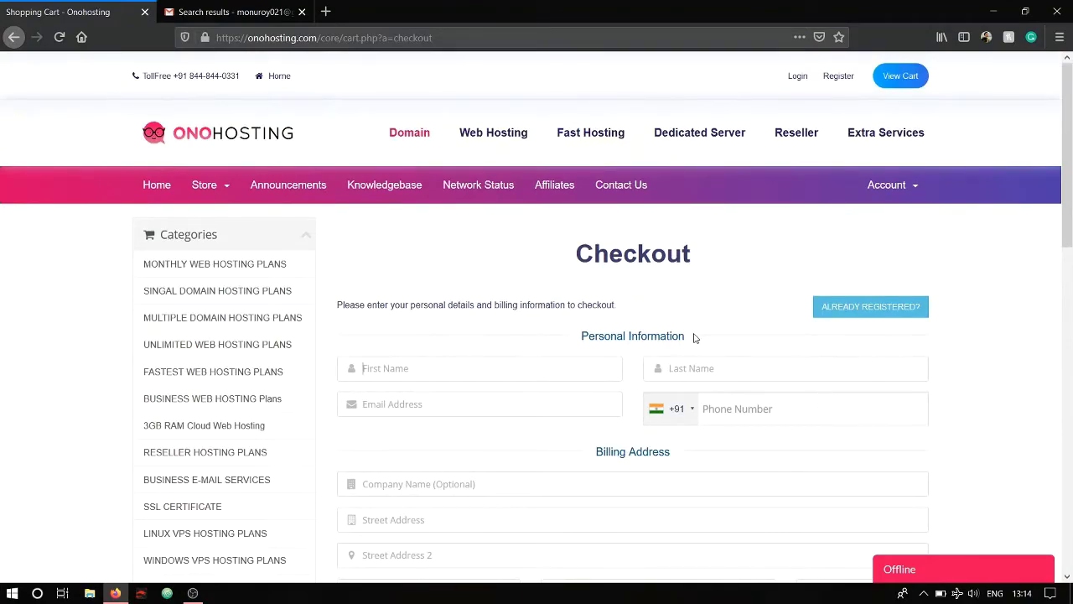
scroll(819, 411, "down", 8)
scroll(434, 256, "up", 2)
scroll(433, 257, "up", 6)
Step: Switch to Gmail, read Onohosting's Domain Registration Confirmation email and leave the message
left_click(144, 12)
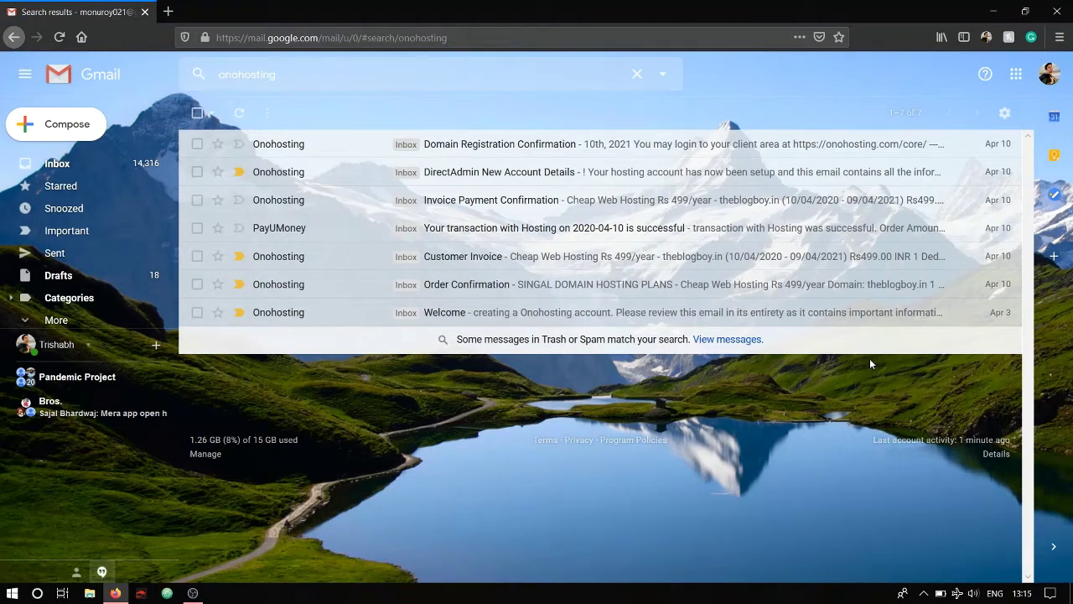
left_click(530, 149)
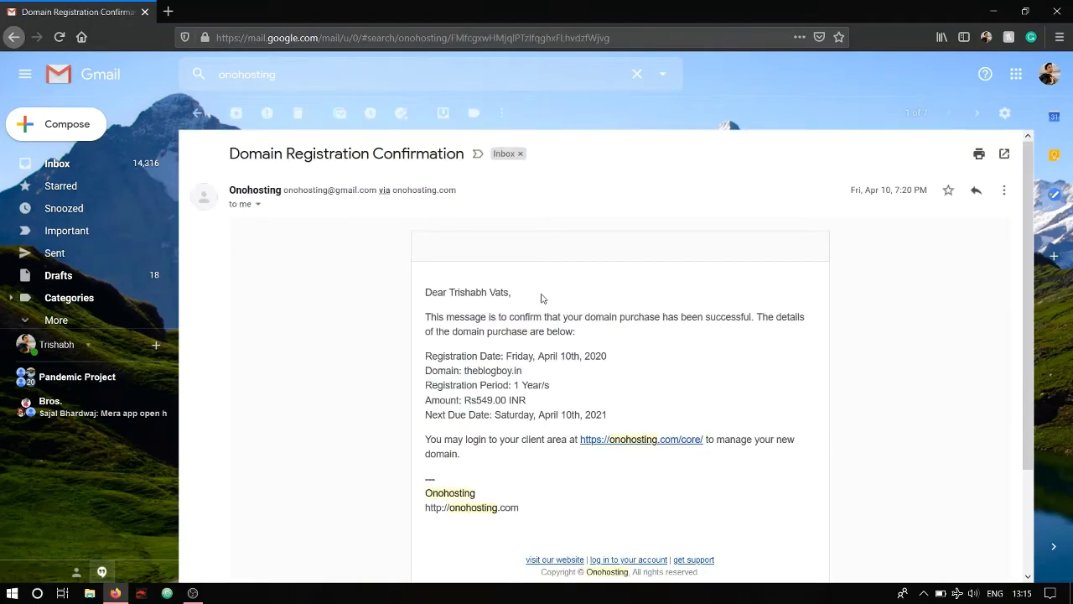
scroll(583, 344, "down", 3)
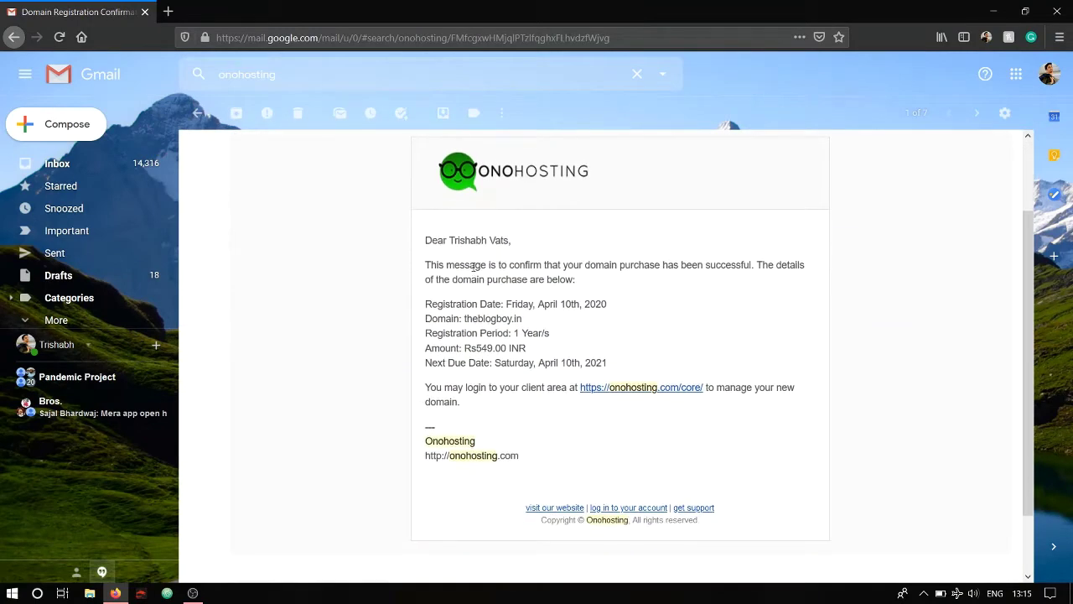
scroll(686, 365, "up", 3)
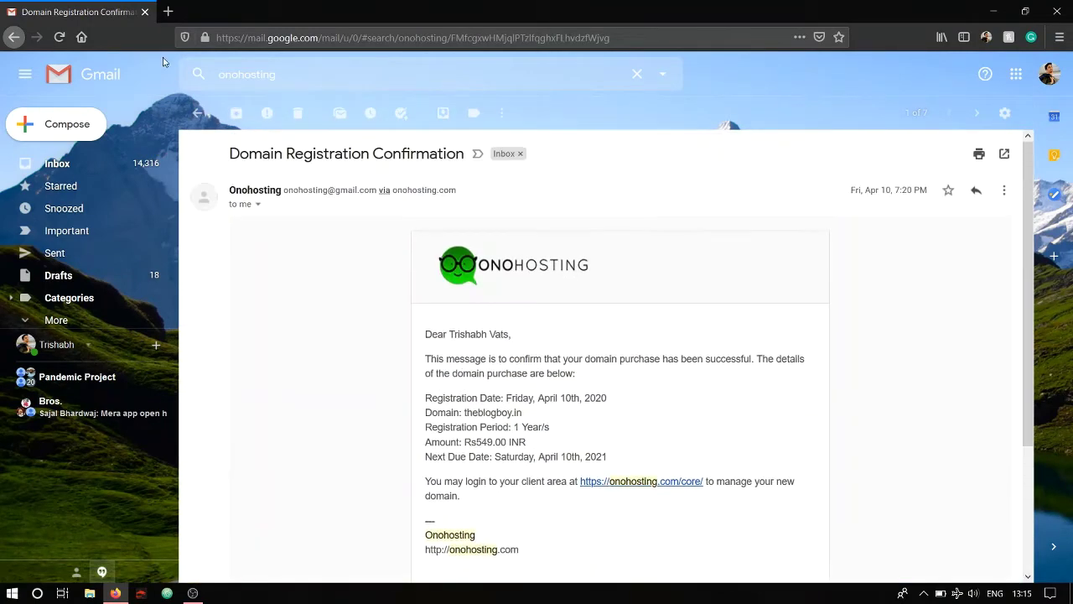
left_click(13, 39)
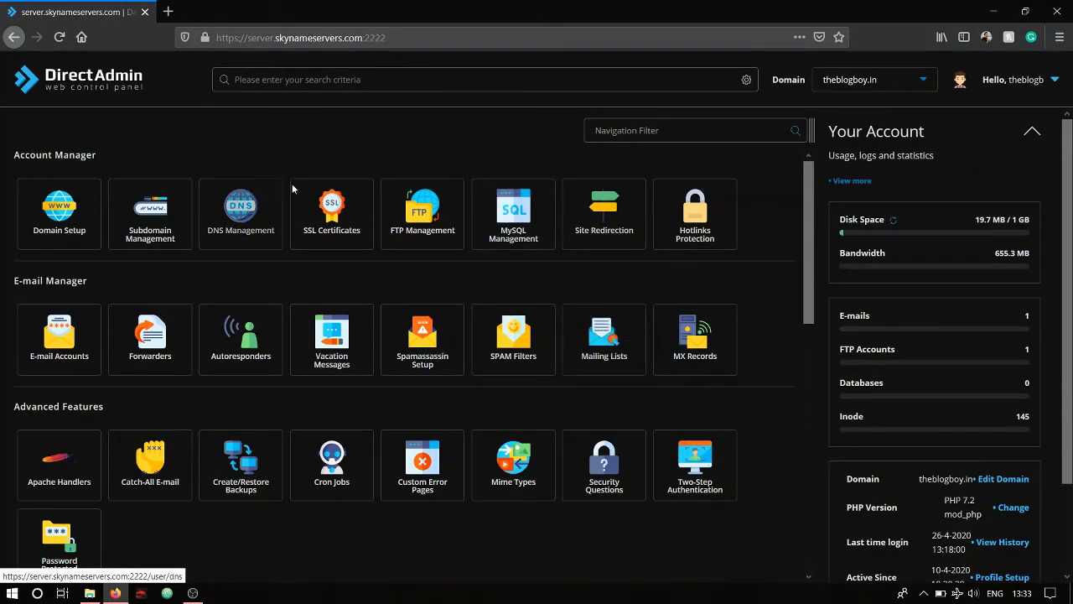
Step: Look over the DirectAdmin dashboard's account menu and its account, e-mail, advanced and file management features
left_click(1019, 80)
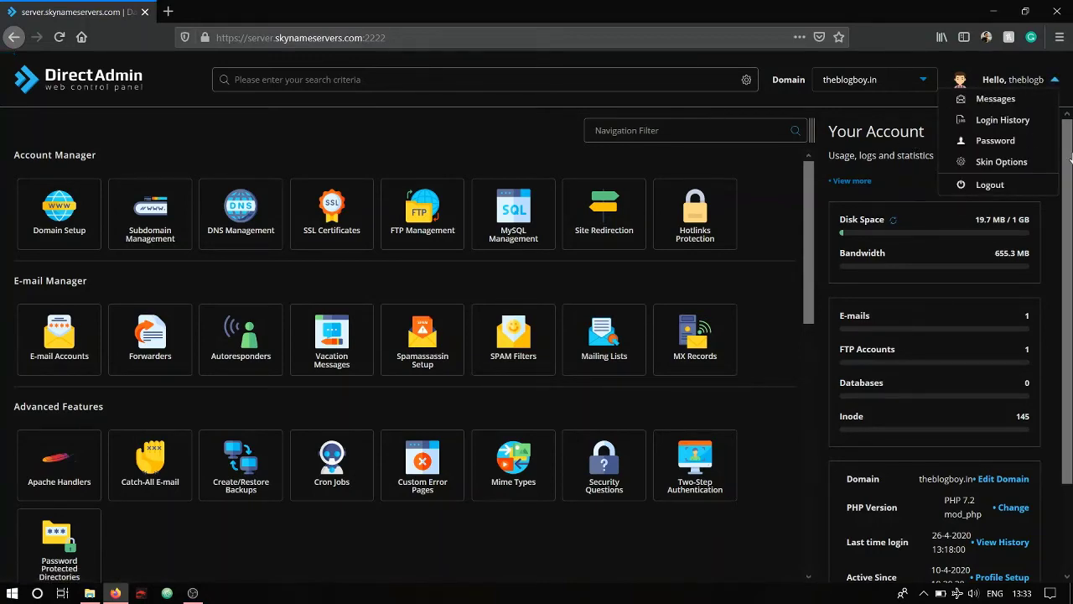
left_click(488, 126)
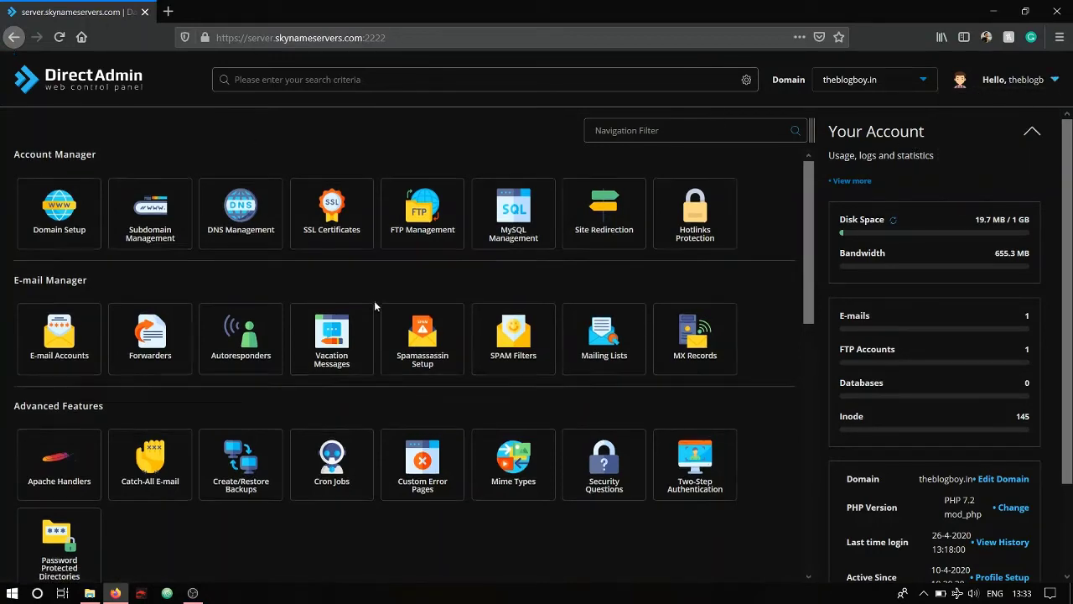
scroll(442, 396, "down", 6)
scroll(464, 419, "up", 4)
scroll(465, 425, "up", 3)
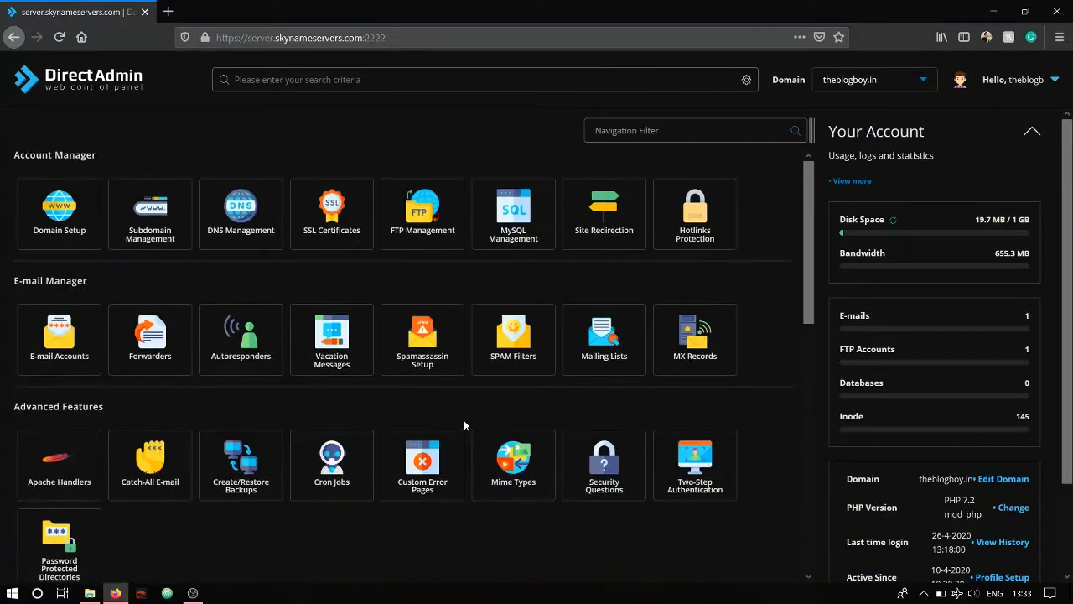
scroll(466, 423, "down", 3)
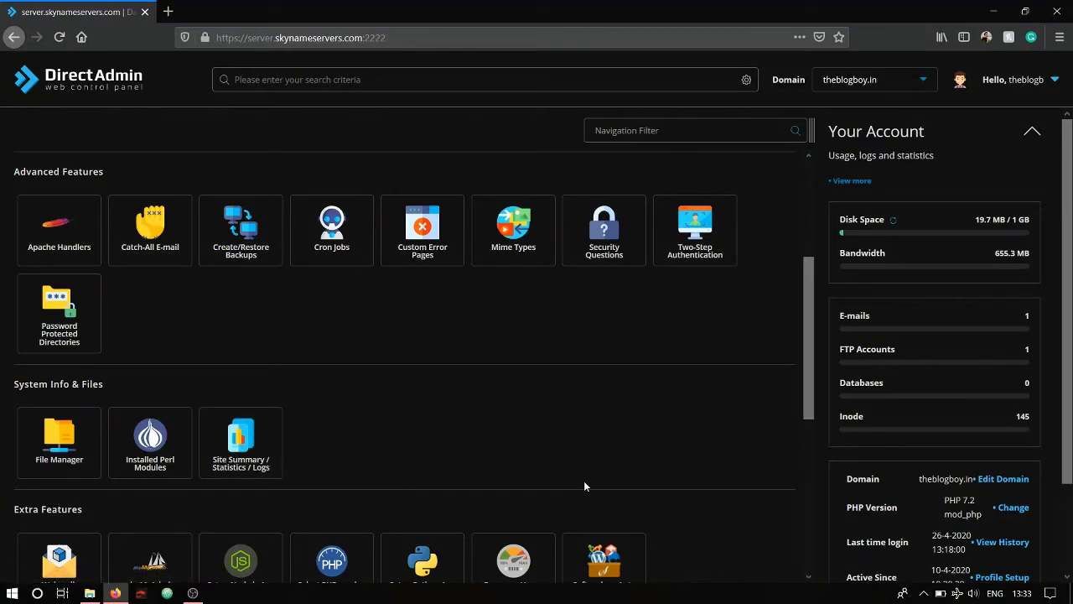
scroll(621, 455, "up", 3)
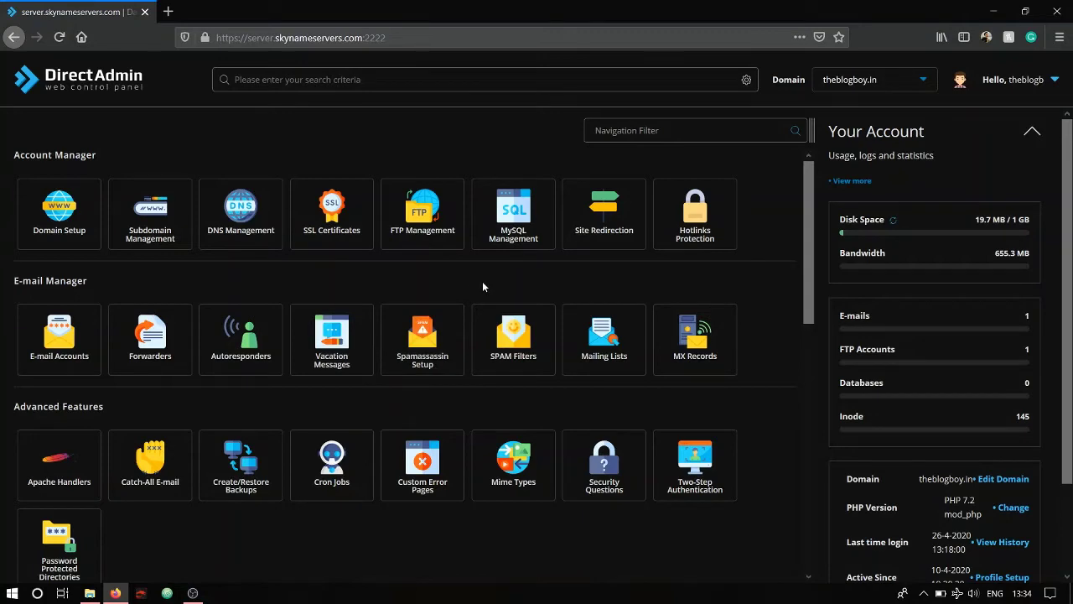
Step: Open the public_html folder of theblogboy.in in the file manager
scroll(484, 289, "down", 3)
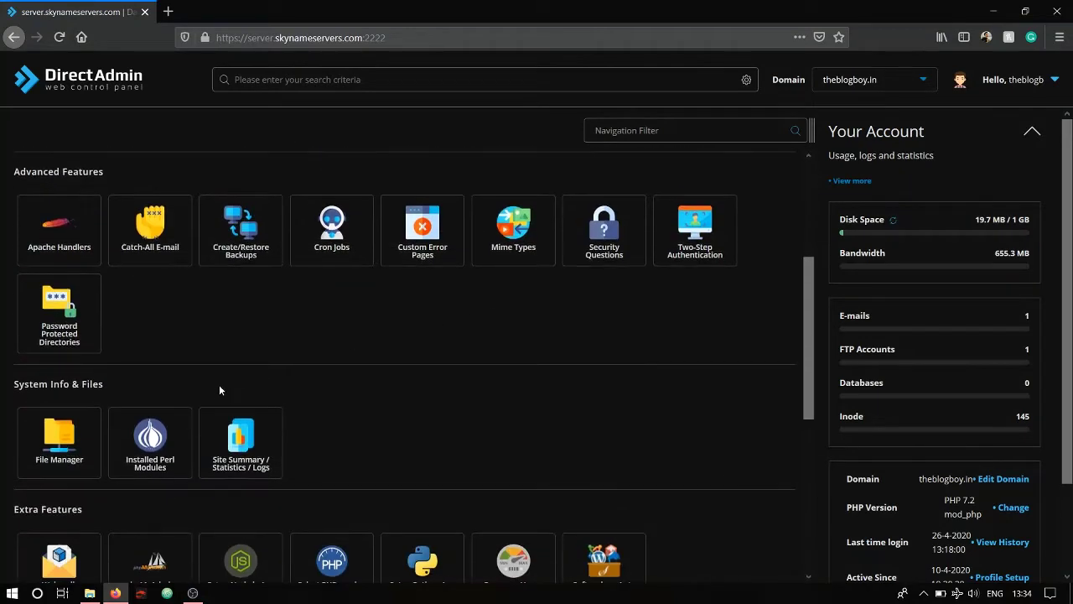
left_click(71, 444)
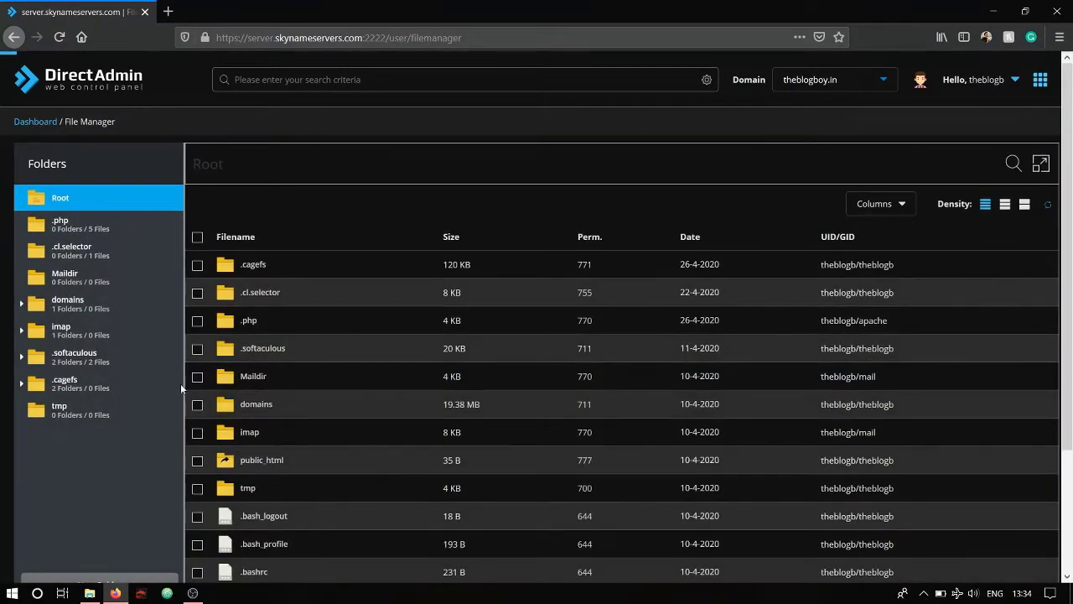
right_click(256, 464)
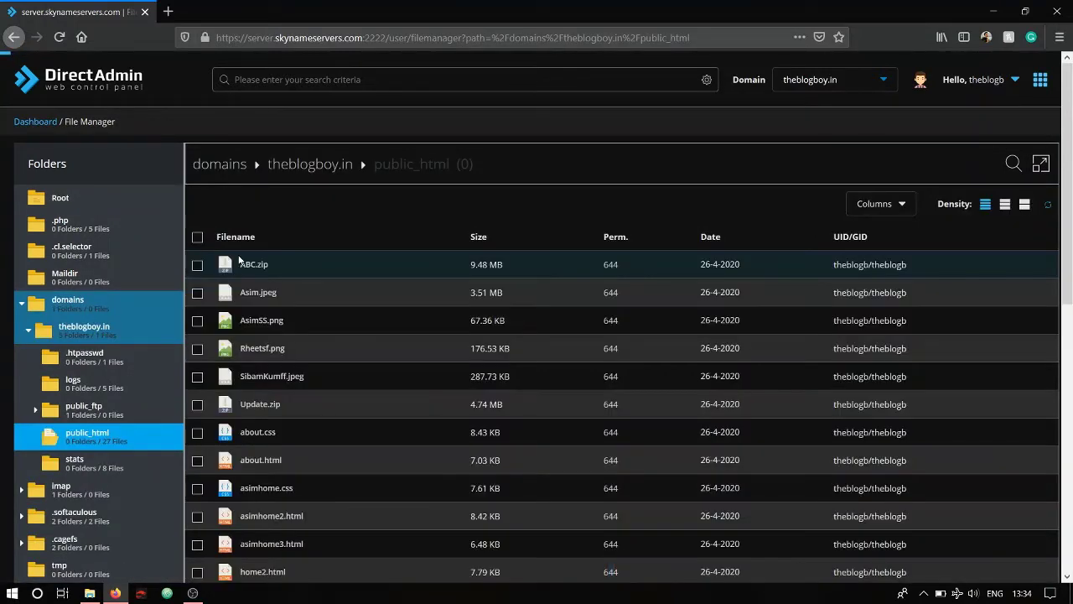
Step: Delete all files from the public_html folder
left_click(198, 237)
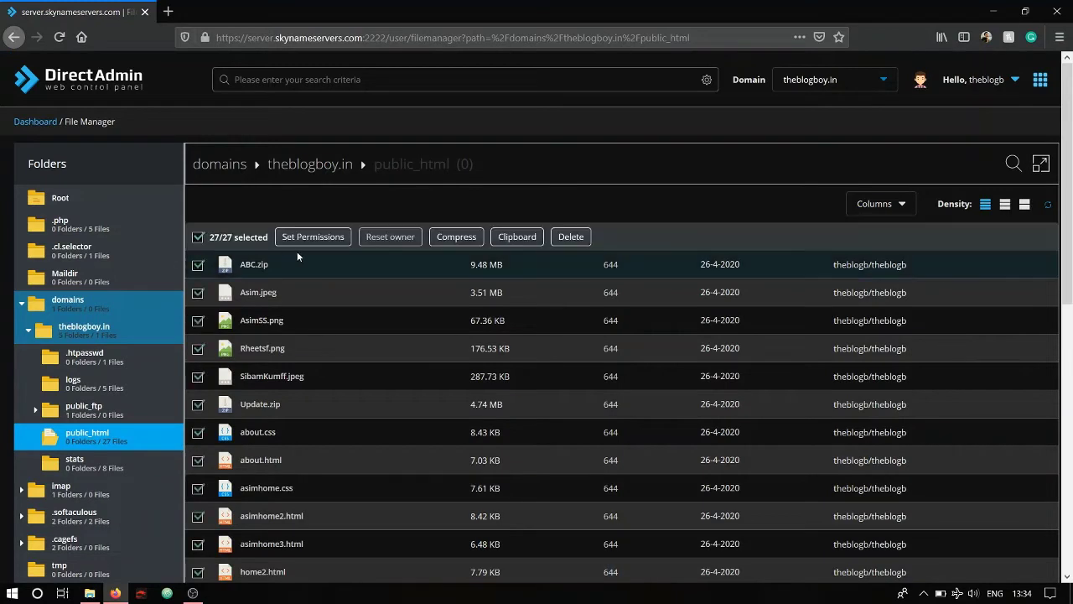
left_click(573, 239)
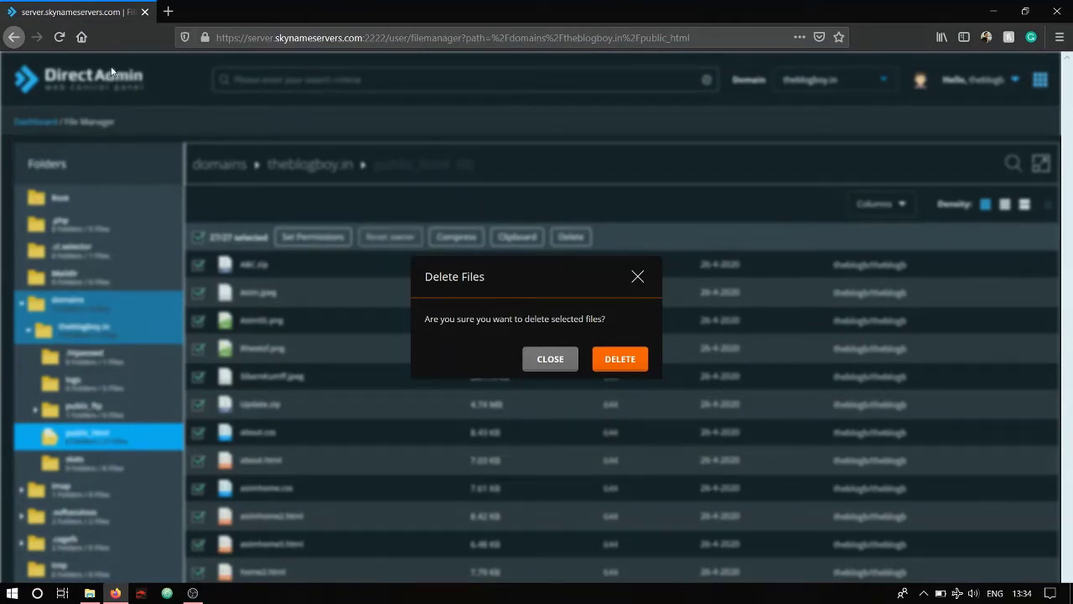
left_click(611, 365)
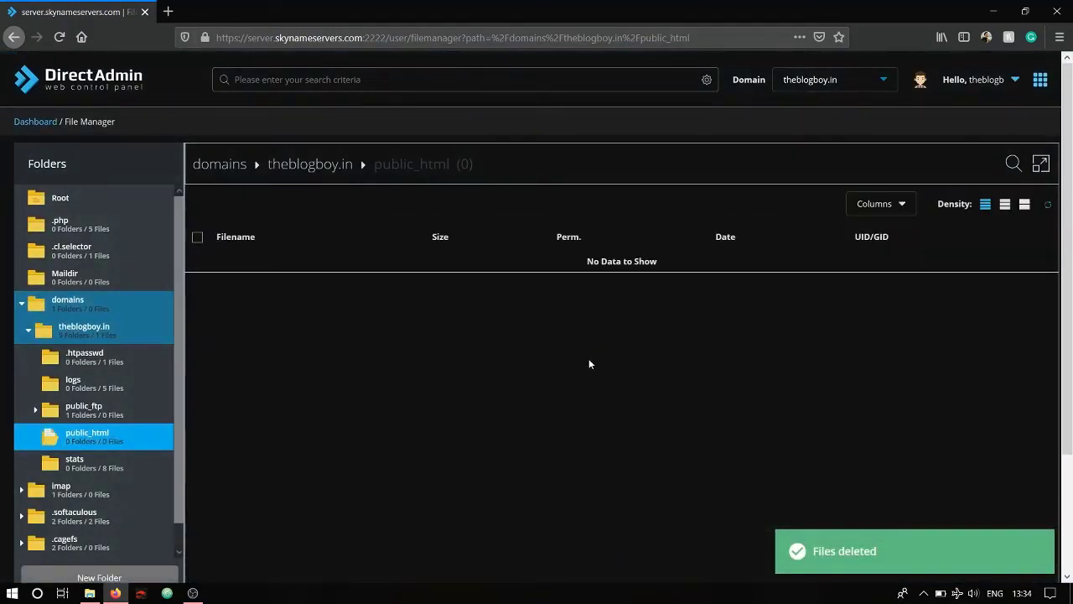
scroll(715, 317, "down", 3)
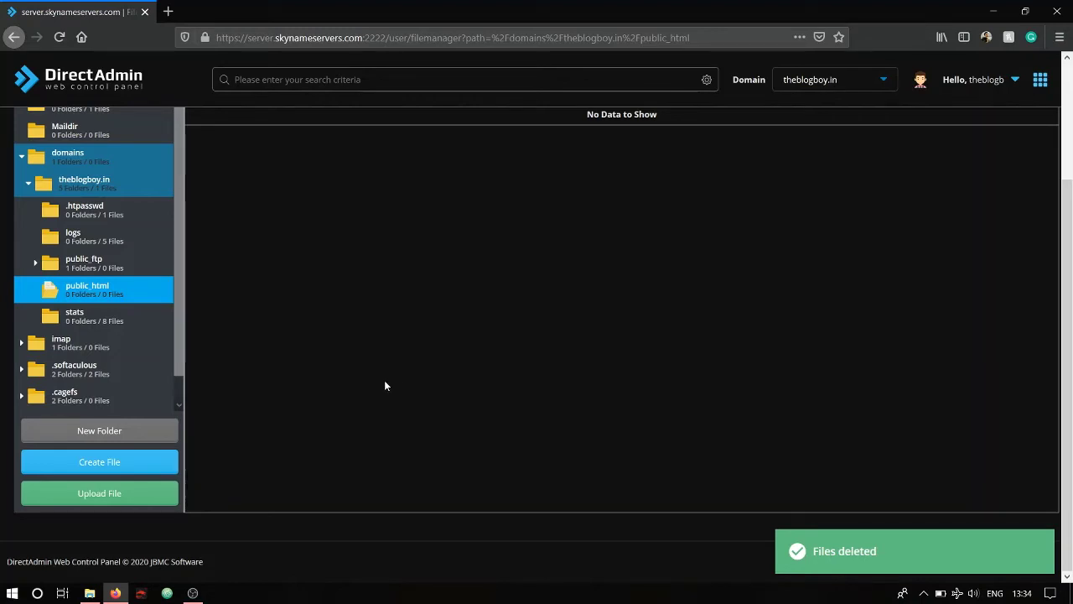
Step: Compress all files in The Blog Boy folder except the __MACOSX folder into a ZIP archive named ABC
left_click(93, 598)
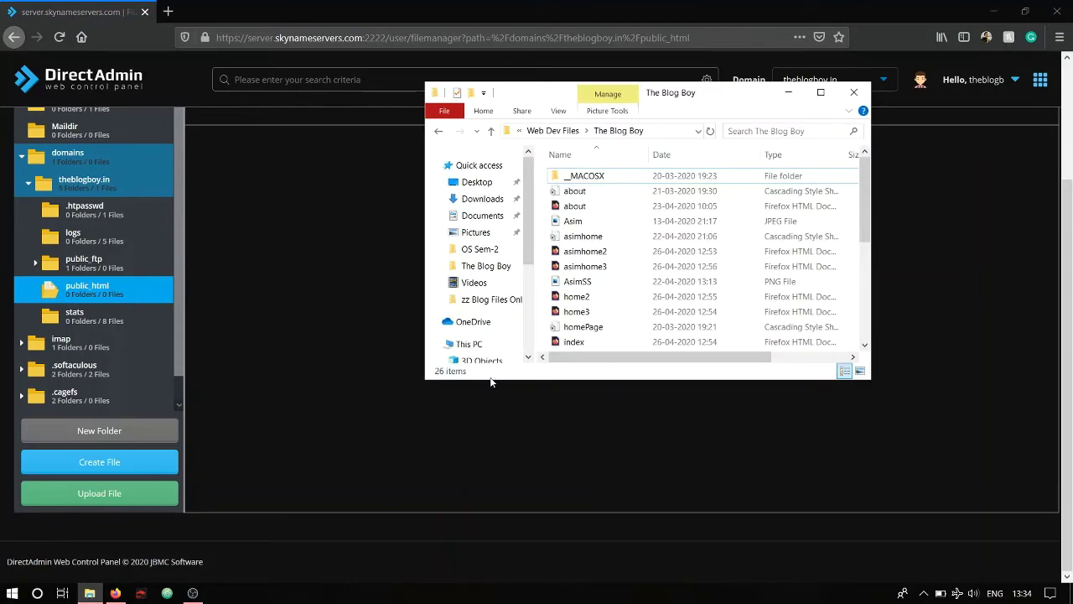
left_click(817, 90)
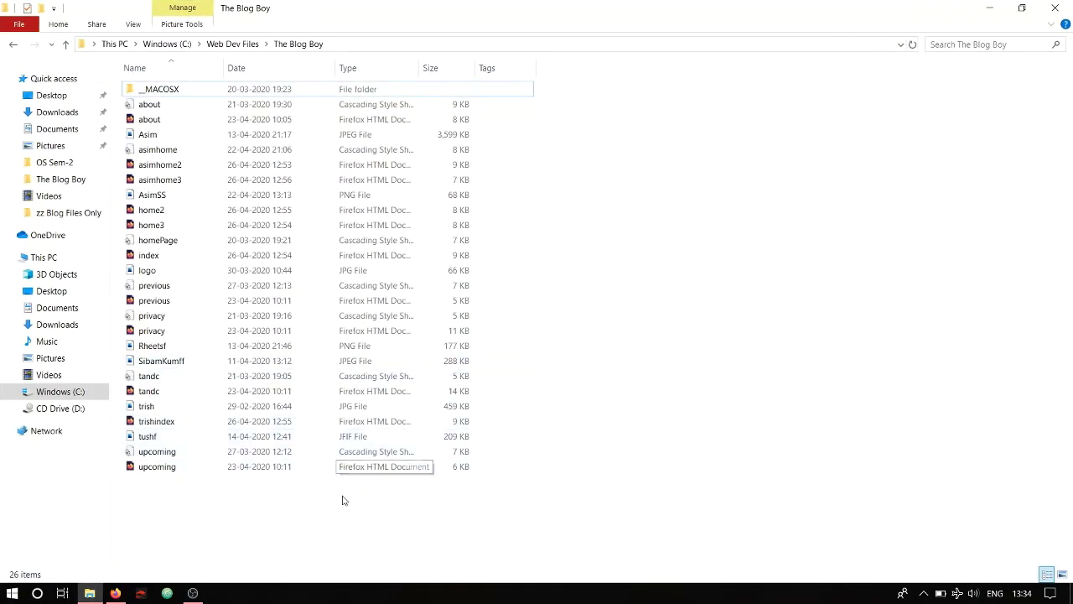
left_click_drag(342, 500, 362, 113)
right_click(362, 112)
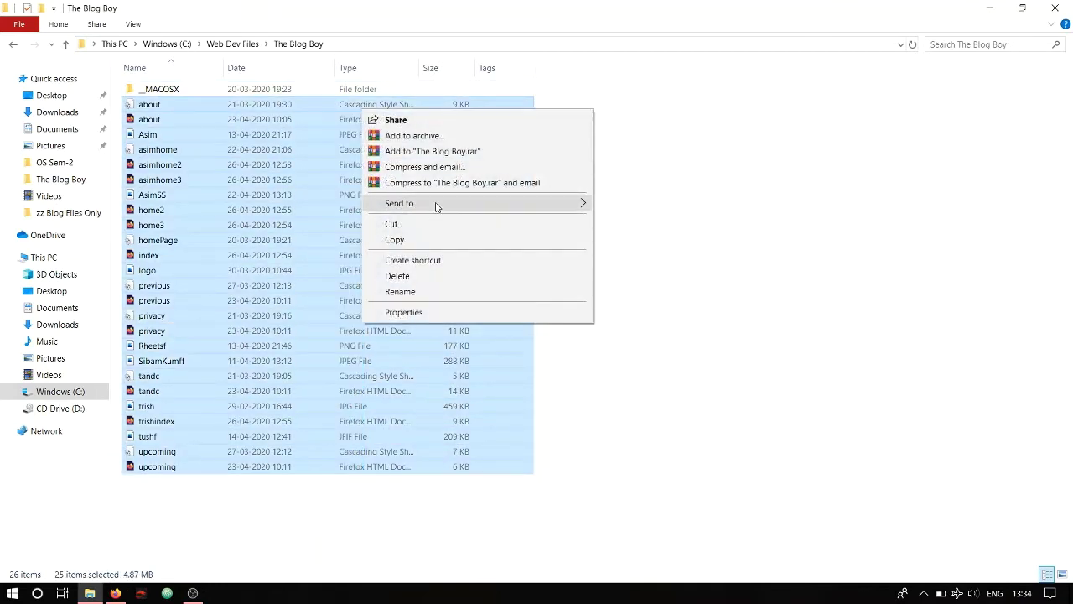
mouse_move(436, 207)
left_click(656, 223)
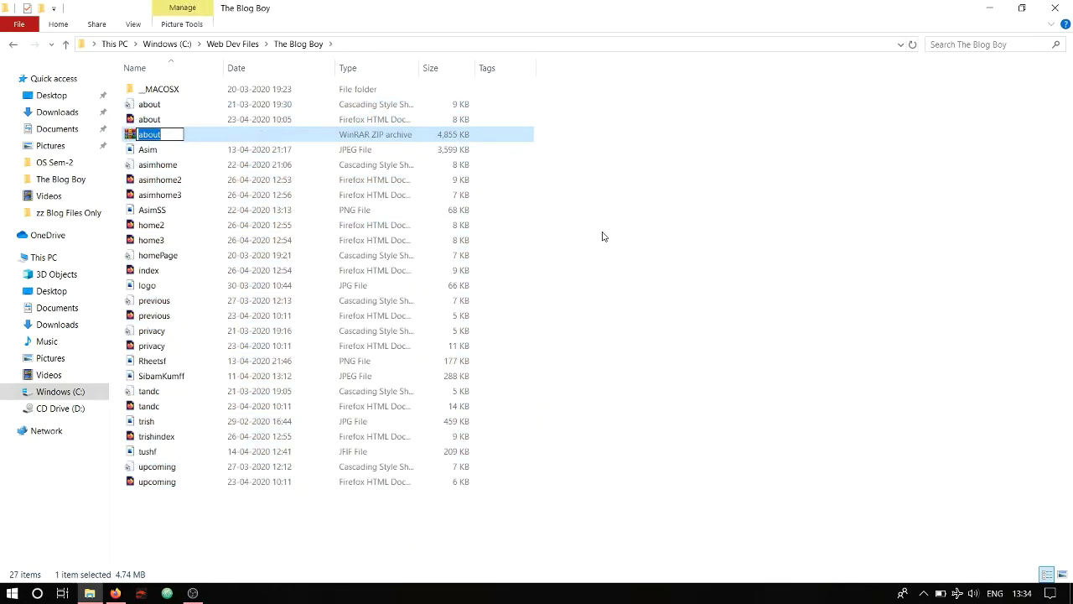
type("ABC")
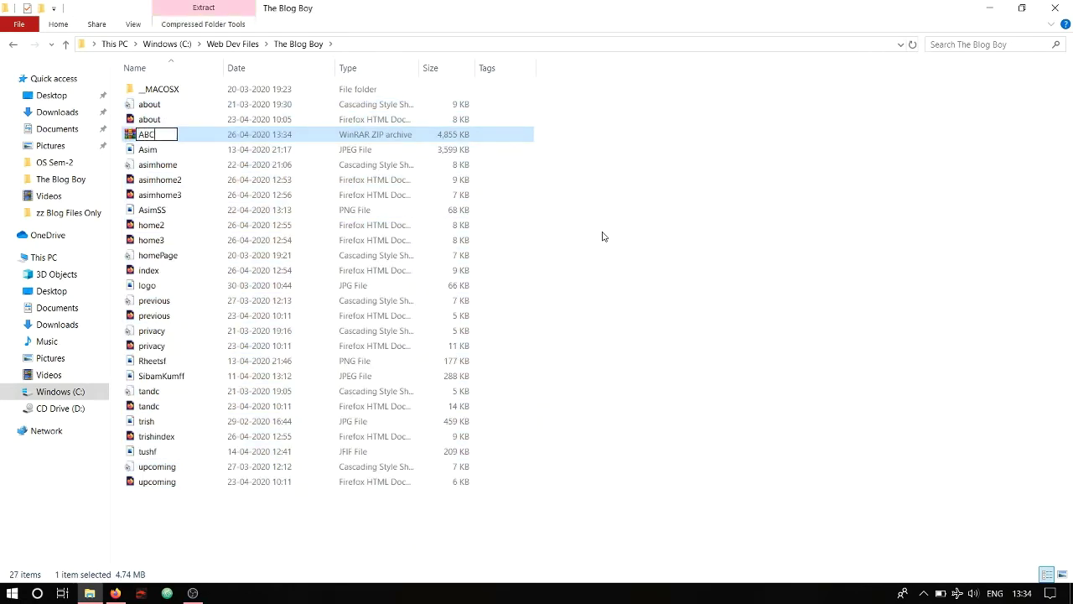
key("Return")
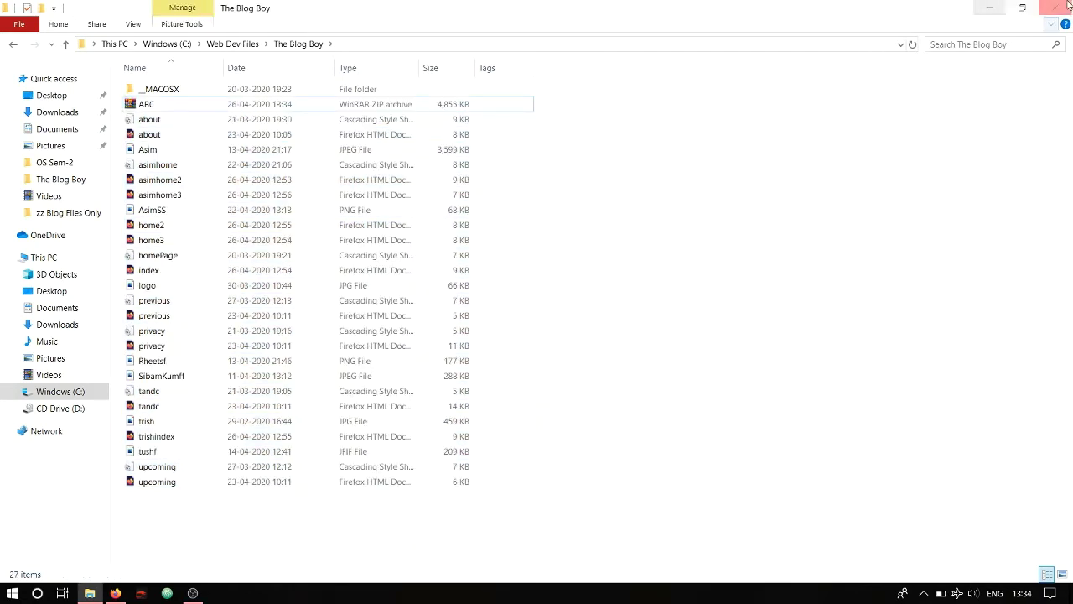
Step: Upload ABC.zip from The Blog Boy folder to /domains/theblogboy.in/public_html in DirectAdmin and close the upload dialog
left_click(1022, 7)
left_click_drag(746, 98, 791, 107)
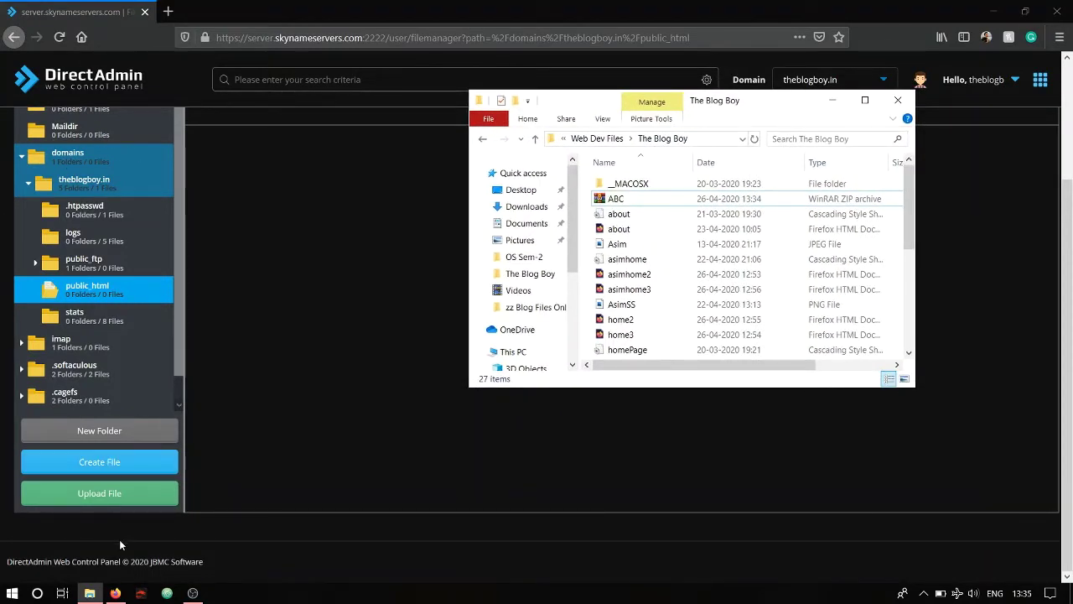
left_click(92, 494)
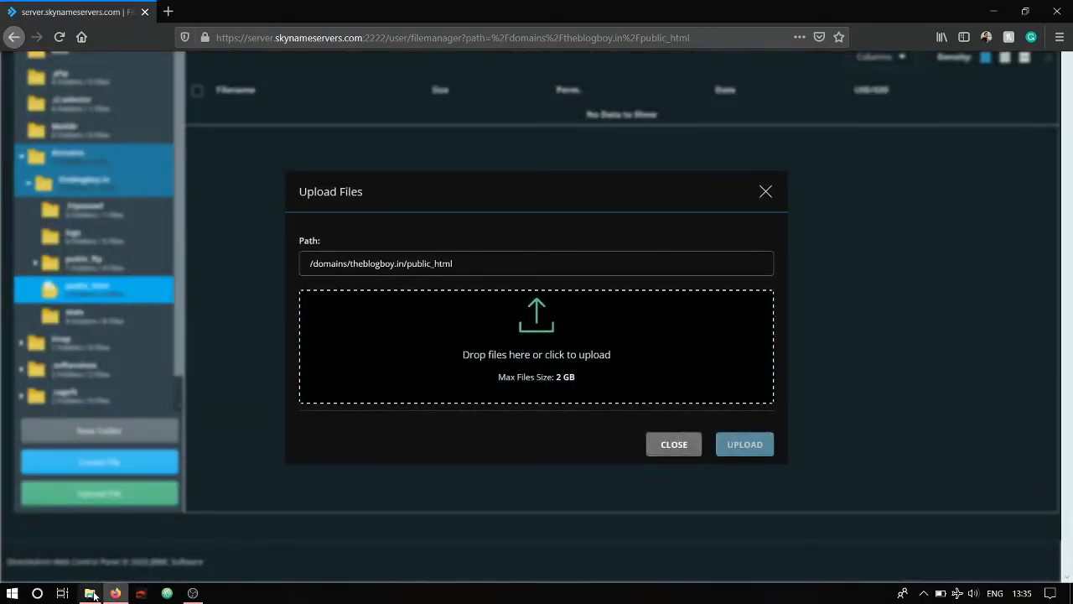
left_click(92, 594)
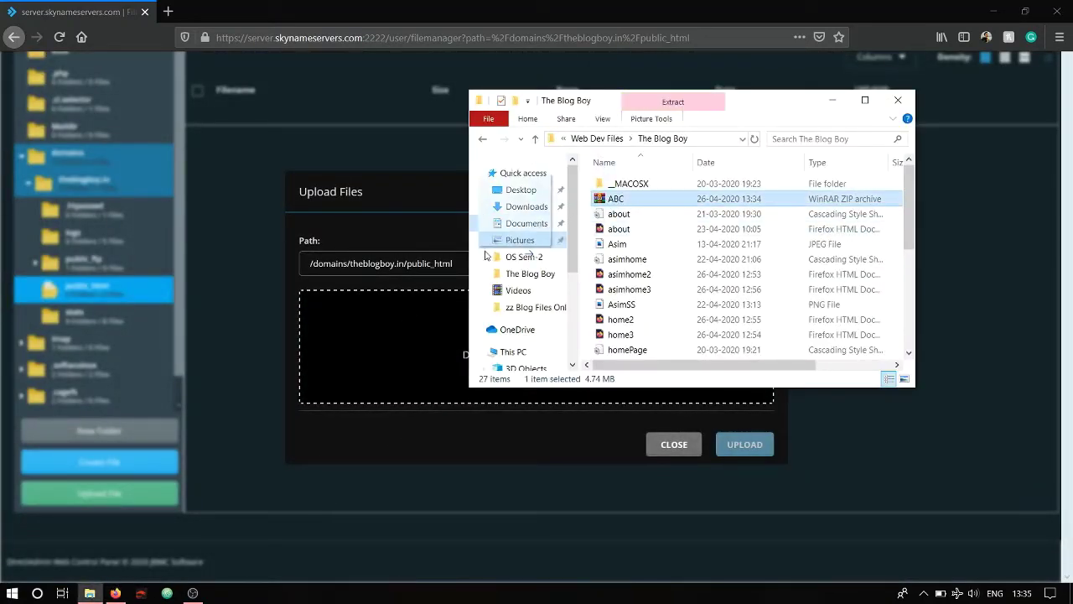
left_click_drag(485, 255, 377, 335)
left_click(897, 100)
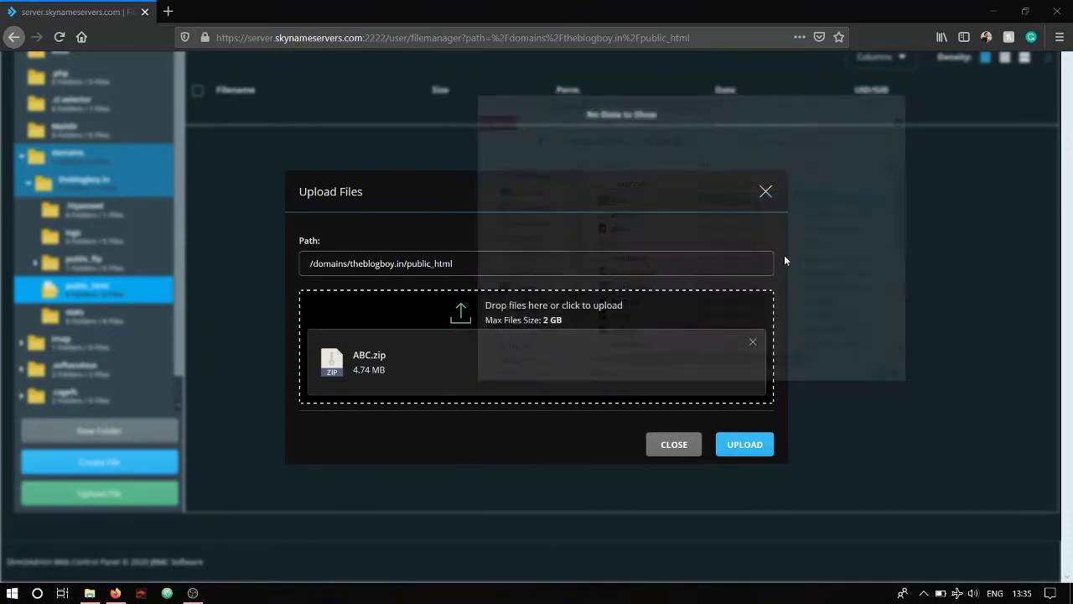
left_click(761, 445)
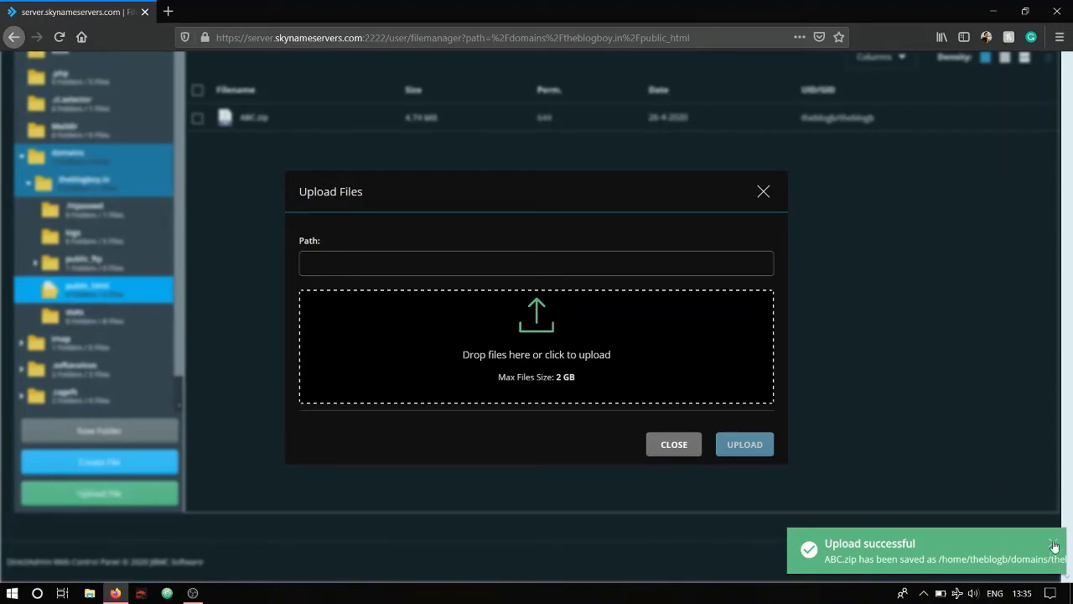
left_click(763, 192)
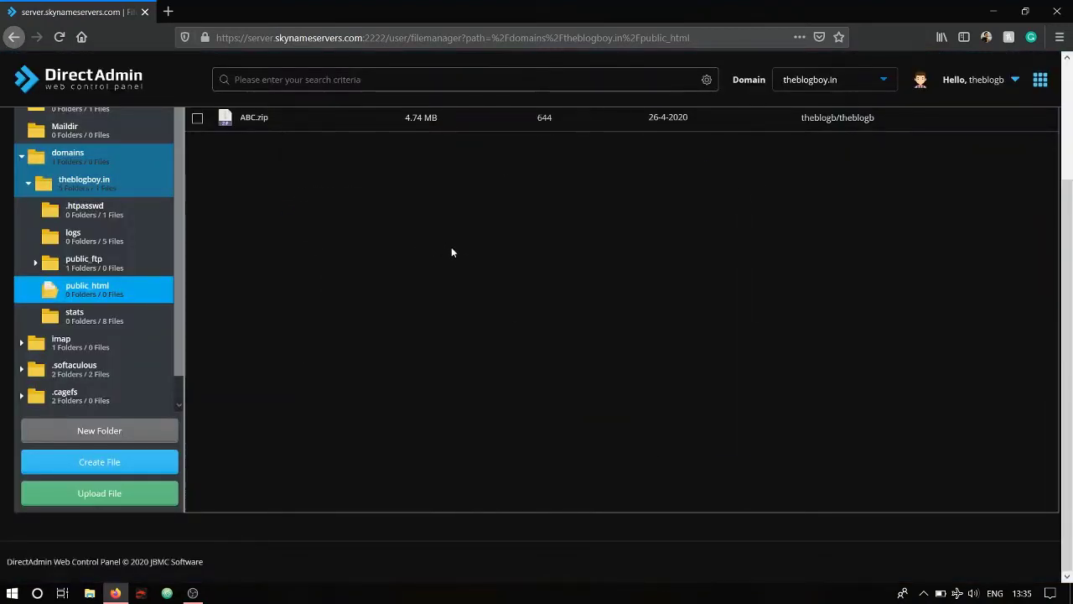
Step: Extract ABC.zip into /domains/theblogboy.in/public_html/ and look over the extracted files
scroll(453, 252, "up", 3)
right_click(247, 267)
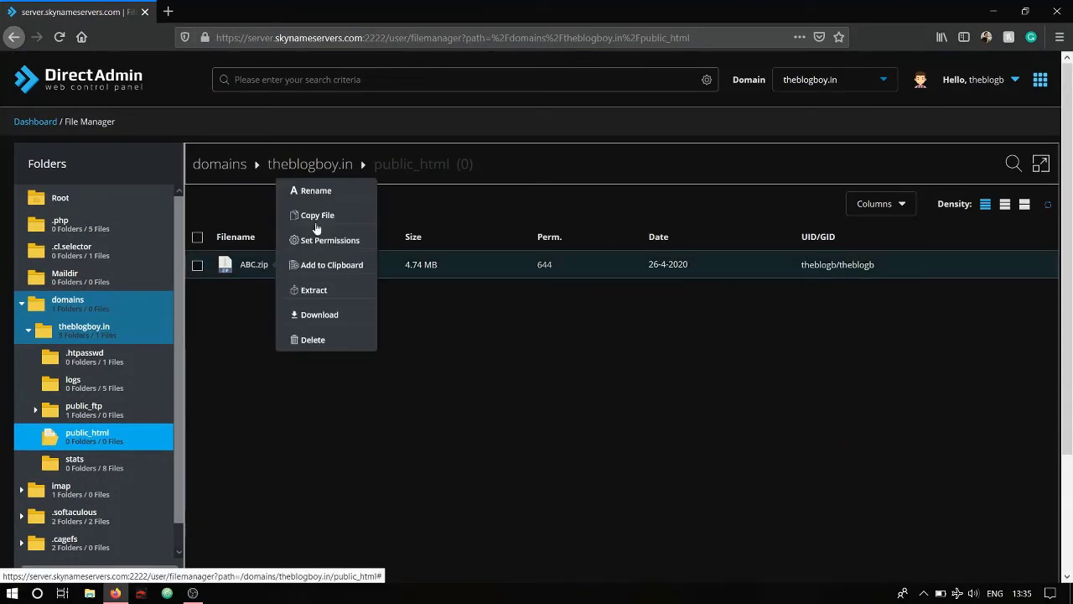
left_click(314, 290)
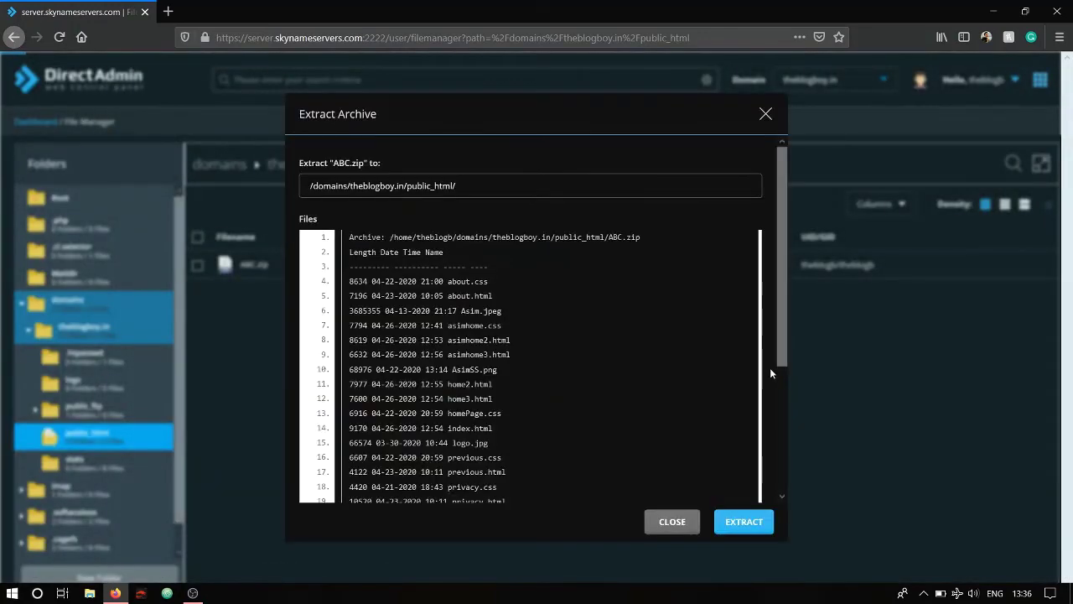
scroll(701, 427, "down", 3)
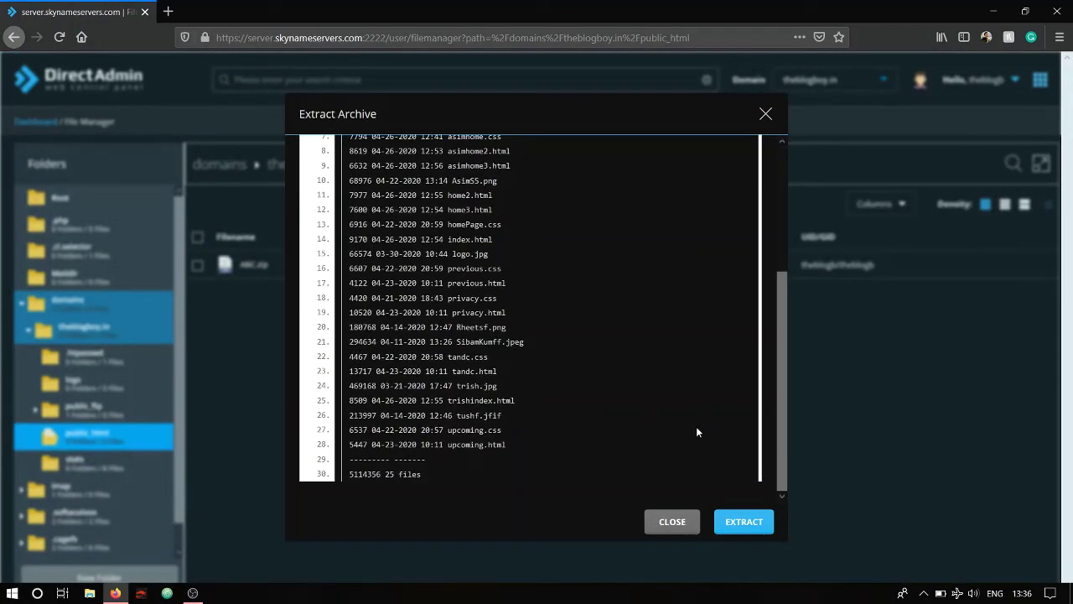
left_click(750, 522)
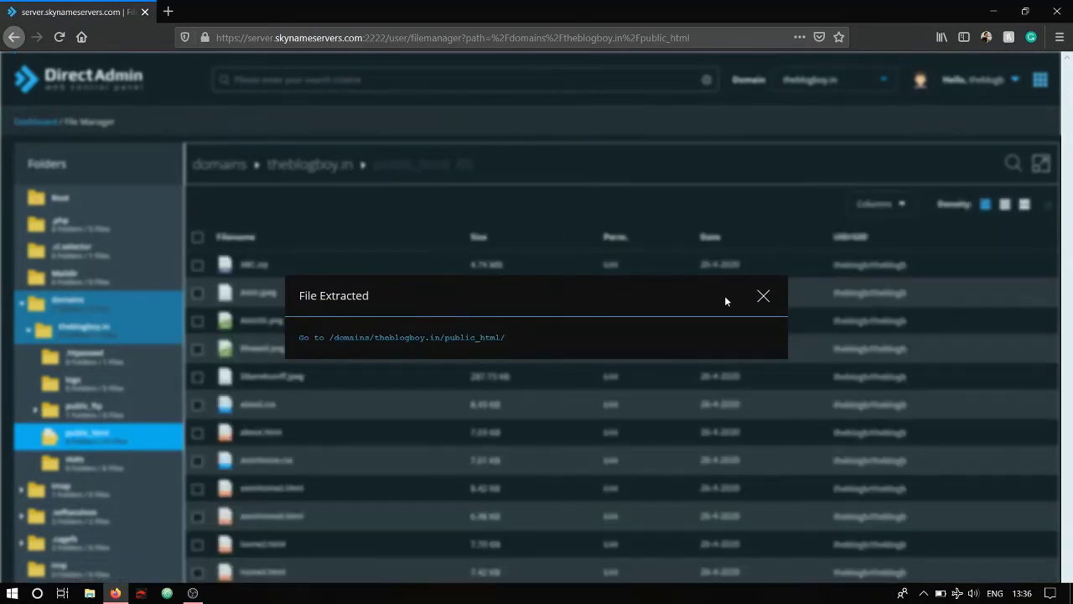
left_click(757, 304)
scroll(646, 344, "down", 5)
scroll(664, 343, "up", 5)
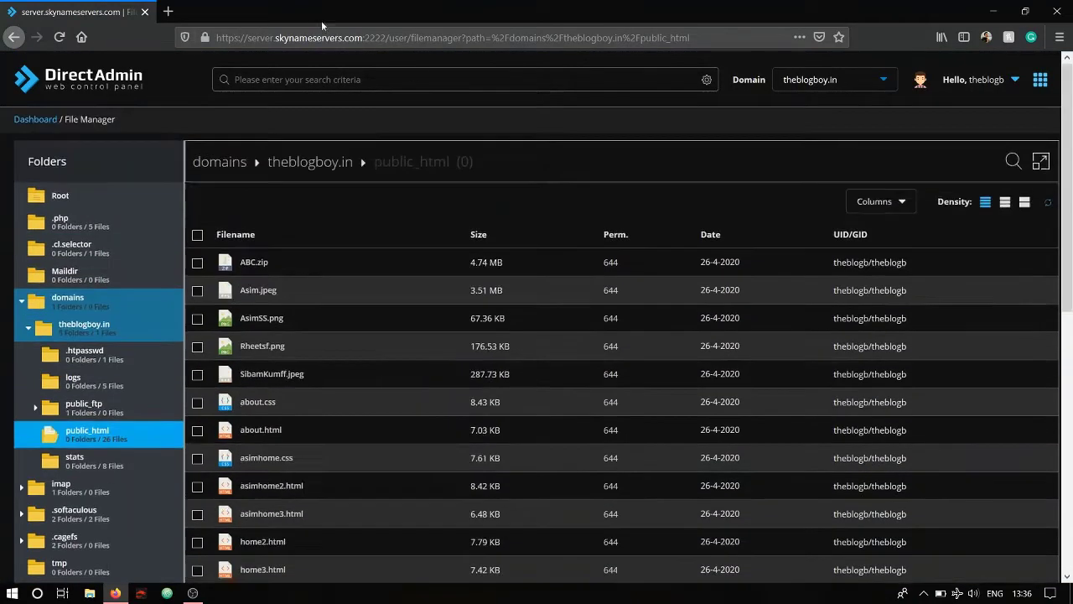
left_click(168, 11)
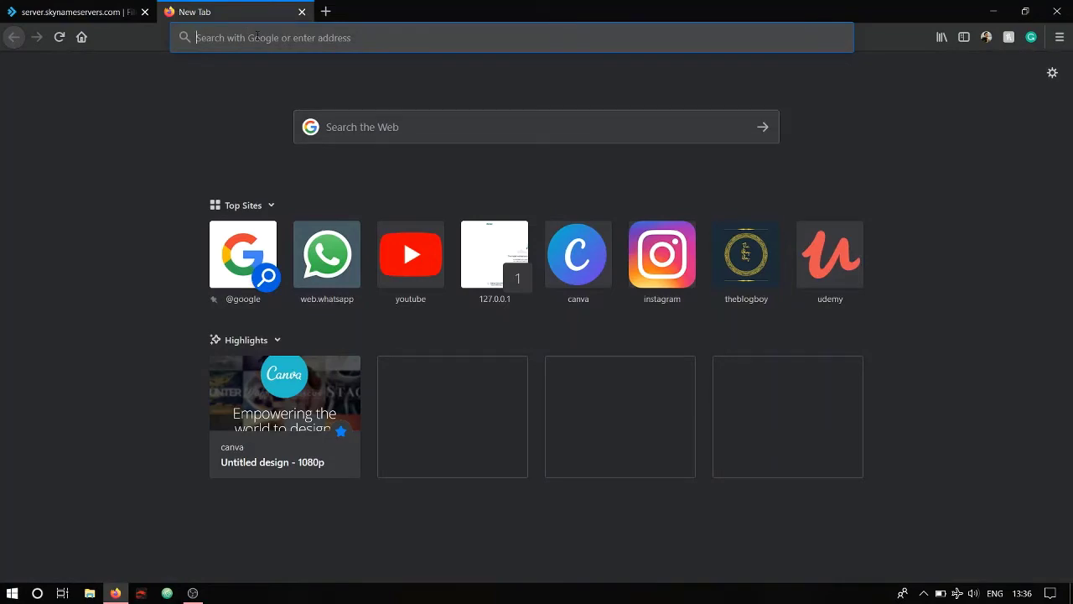
type("ww.")
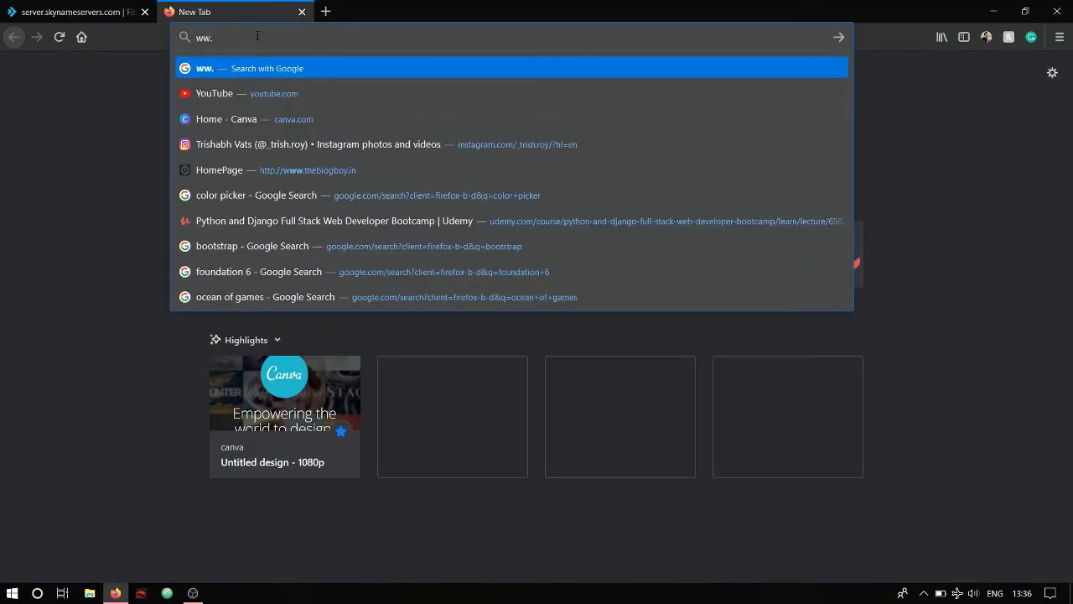
type("wthebl")
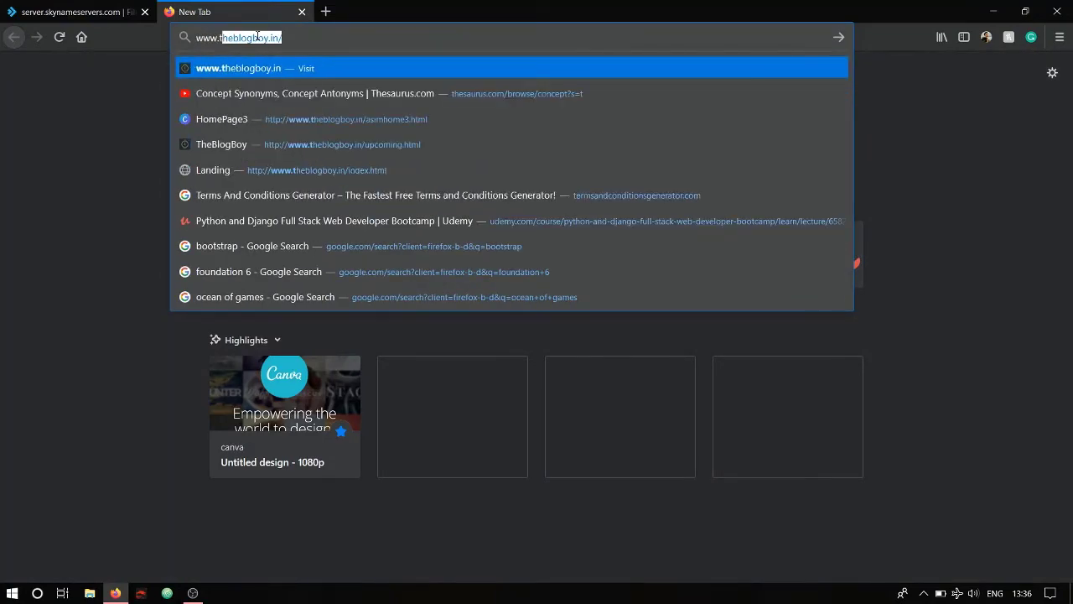
type("ogboy.")
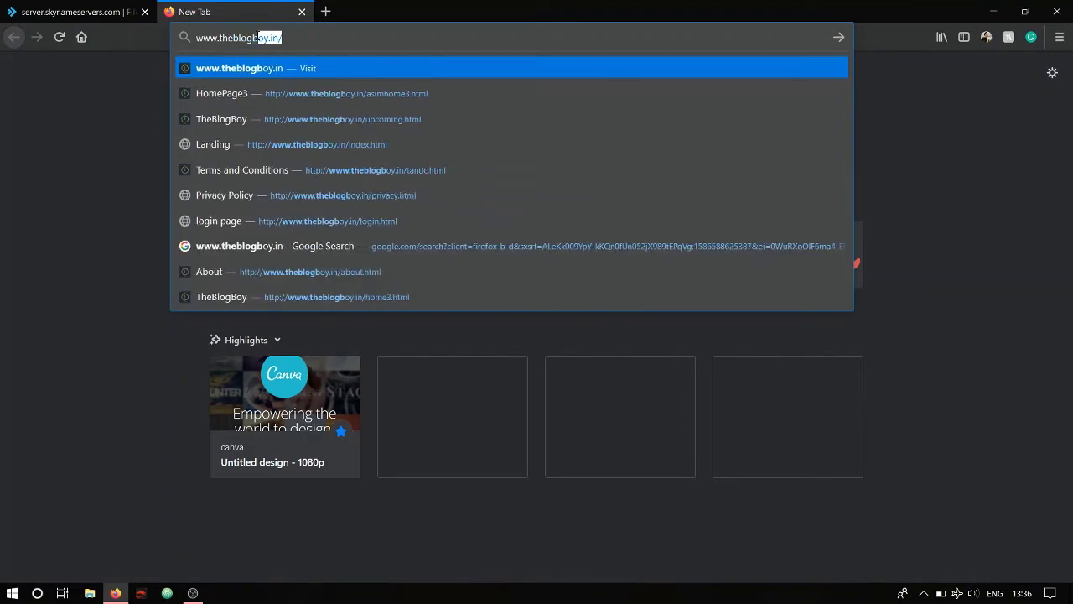
type("in")
key("Return")
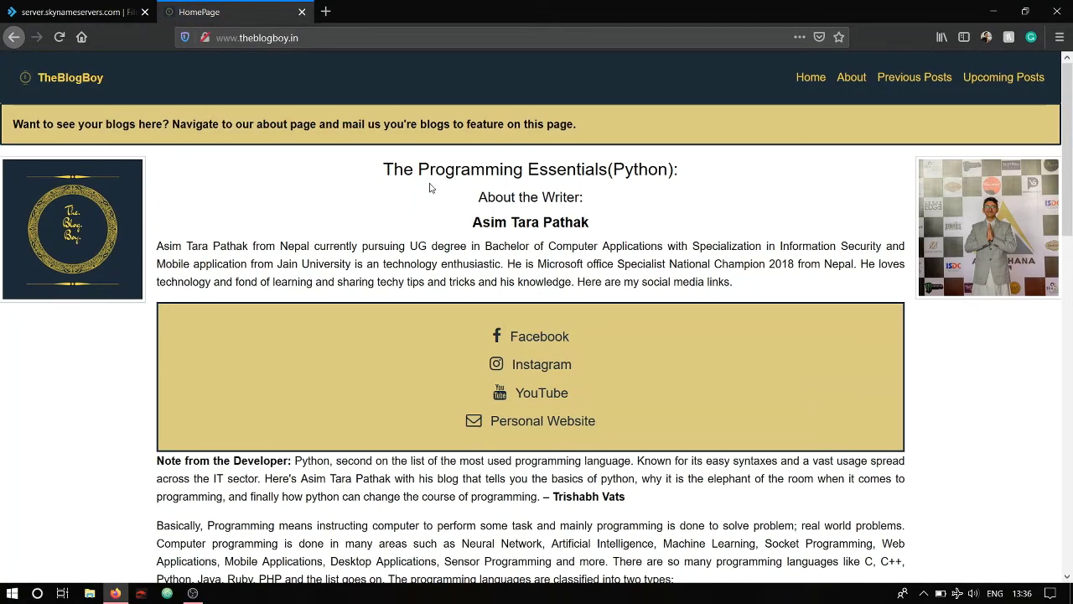
scroll(485, 240, "down", 2)
scroll(485, 240, "up", 2)
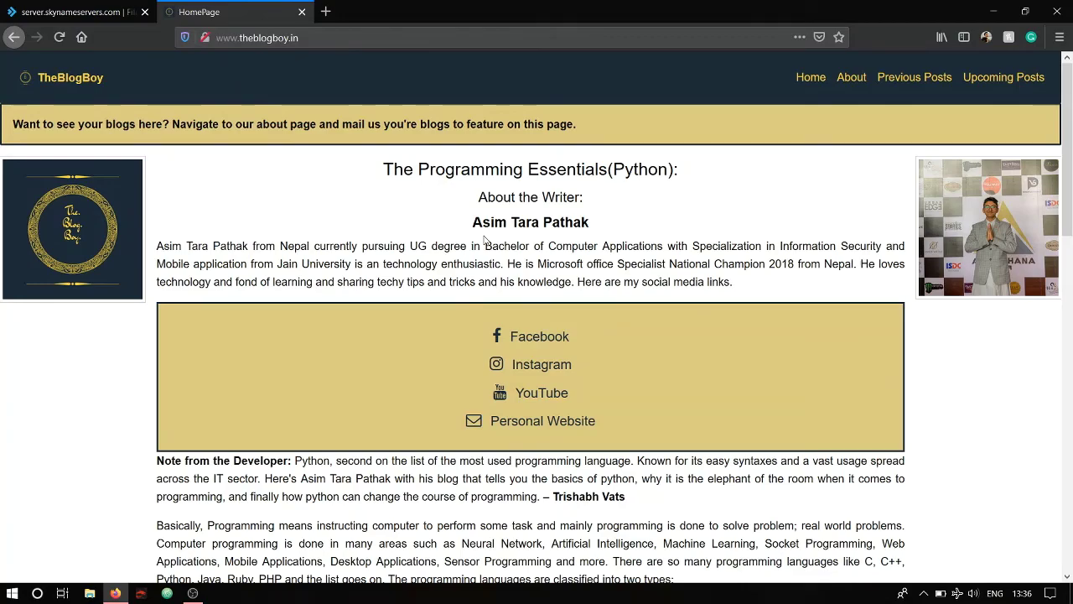
scroll(484, 241, "down", 15)
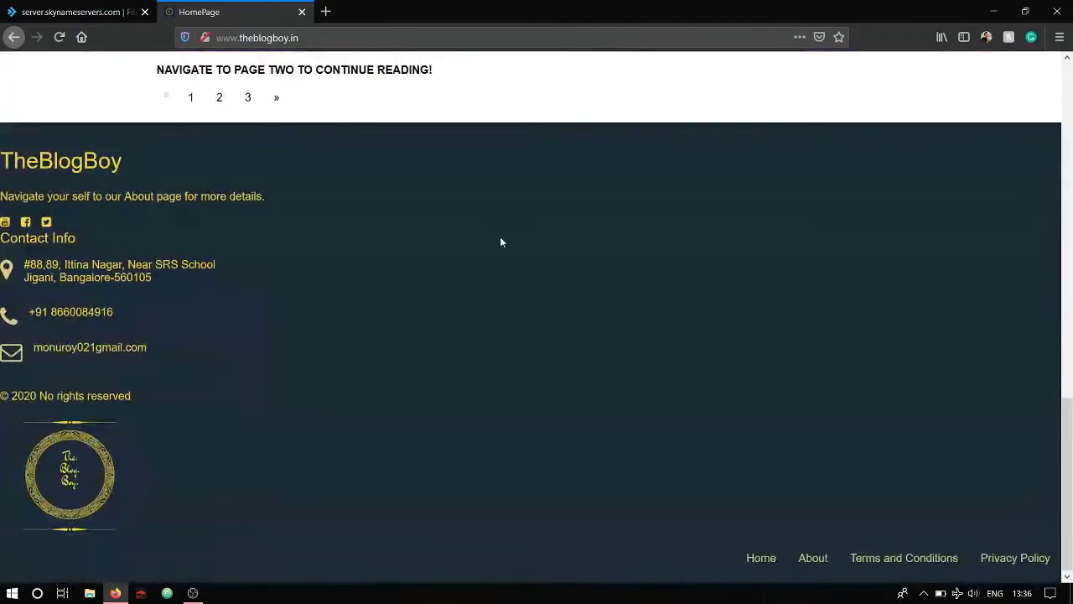
scroll(501, 241, "up", 15)
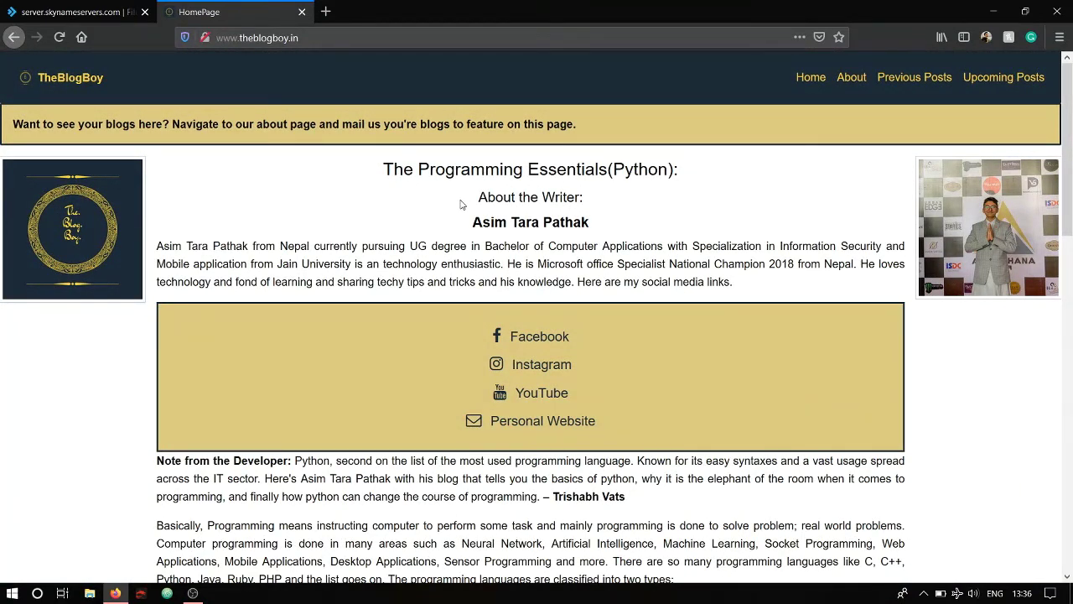
scroll(460, 204, "down", 15)
scroll(434, 308, "up", 11)
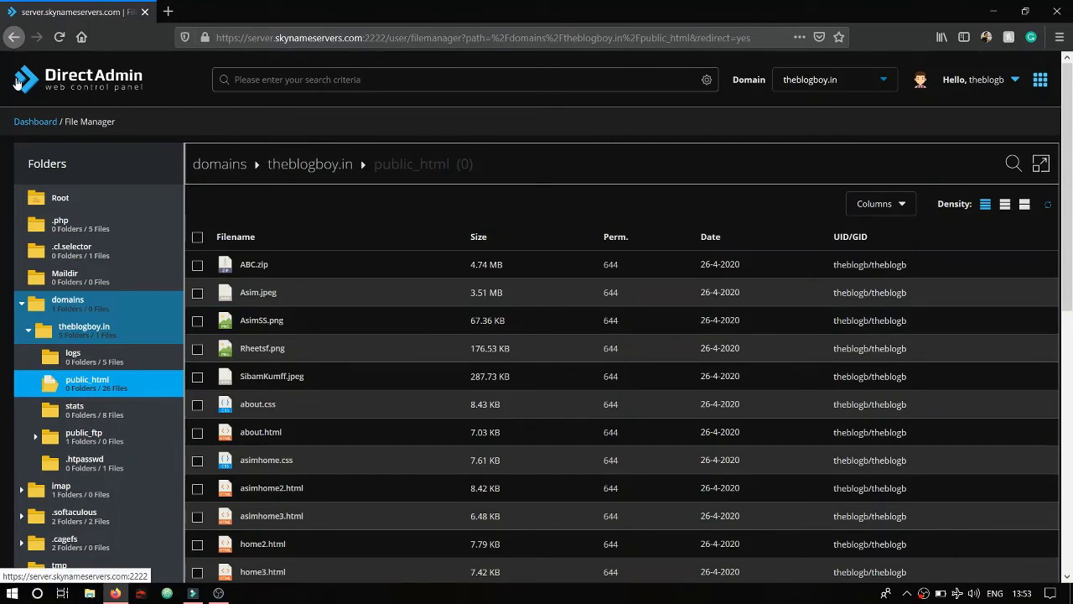
Step: Return to the DirectAdmin dashboard and open the usage statistics report for theblogboy.in from the site summary
left_click(85, 93)
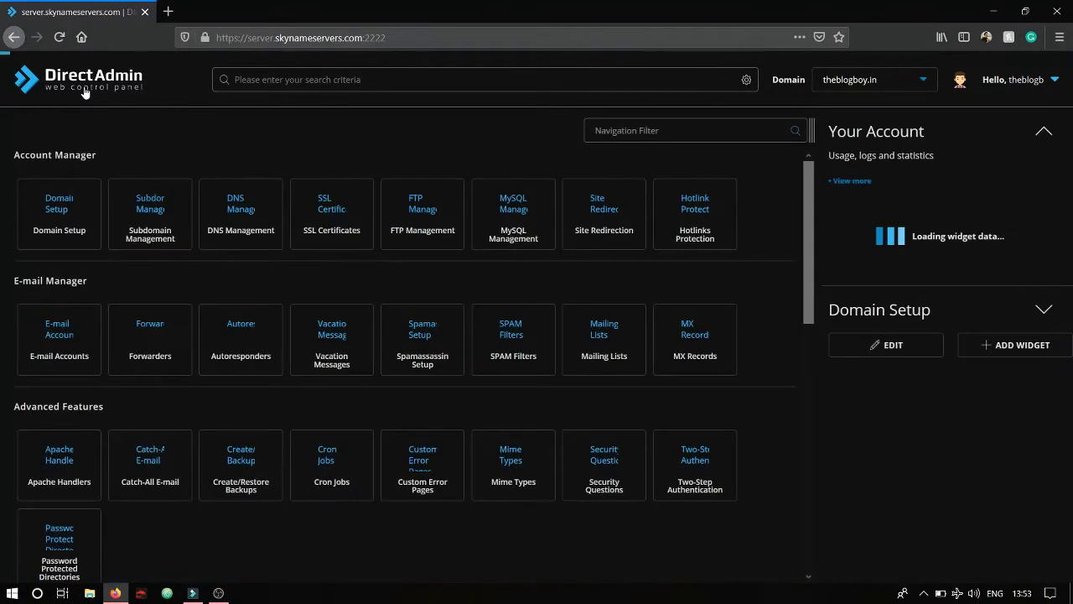
scroll(315, 286, "down", 5)
scroll(315, 291, "down", 1)
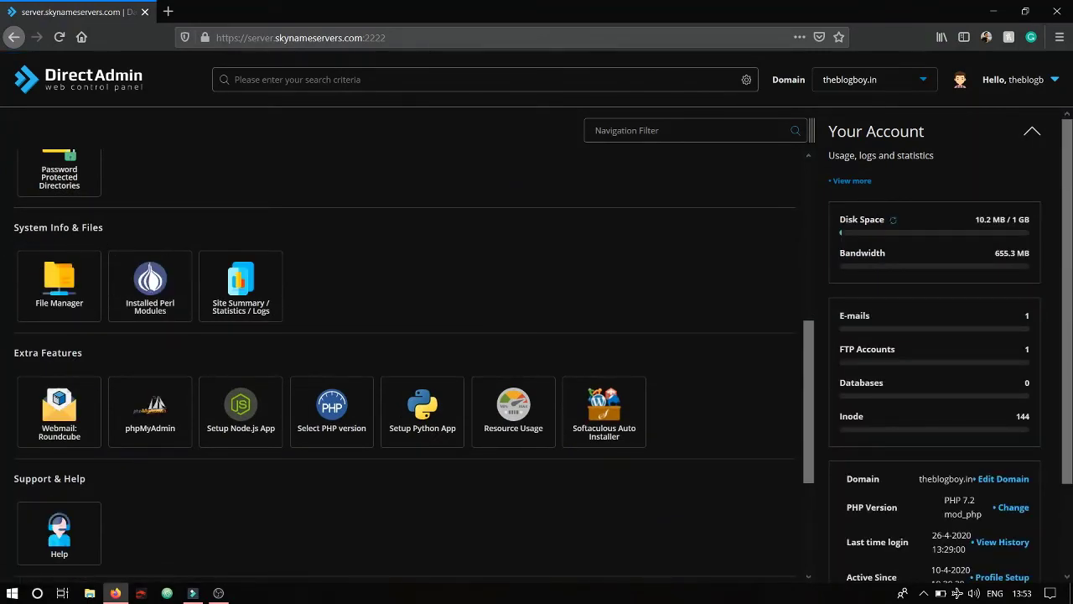
left_click(245, 289)
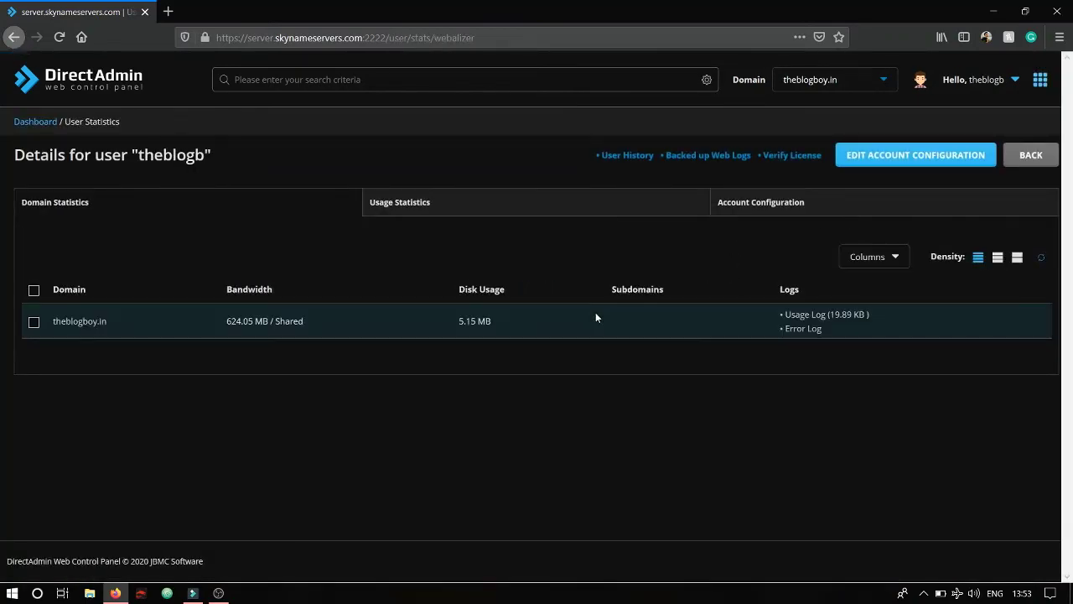
left_click(72, 323)
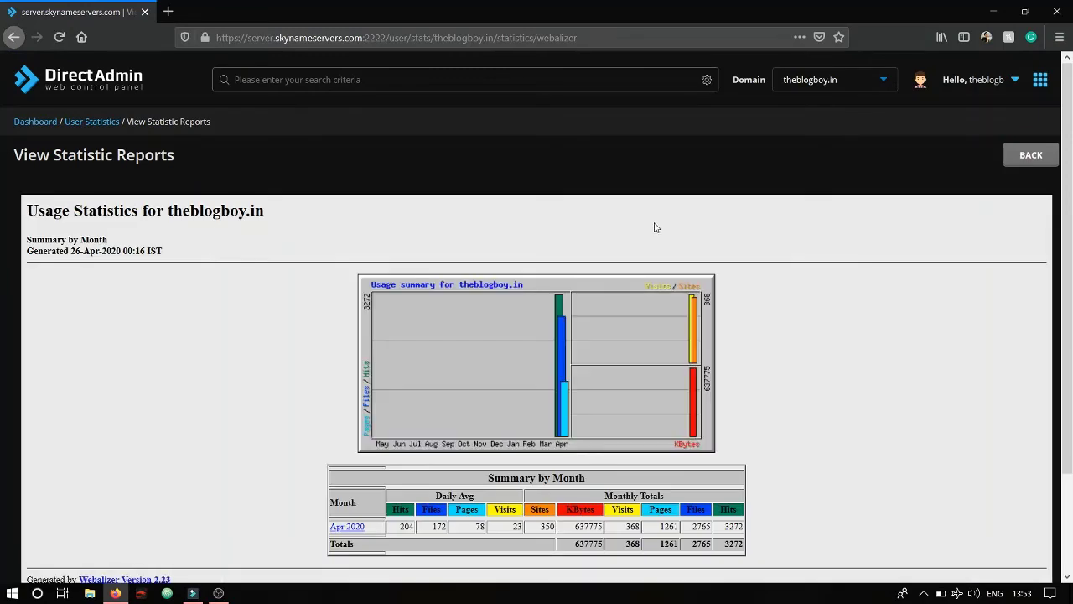
Step: Review the usage summary by month, then open the Apr 2020 report and examine its monthly and daily statistics
scroll(664, 273, "down", 3)
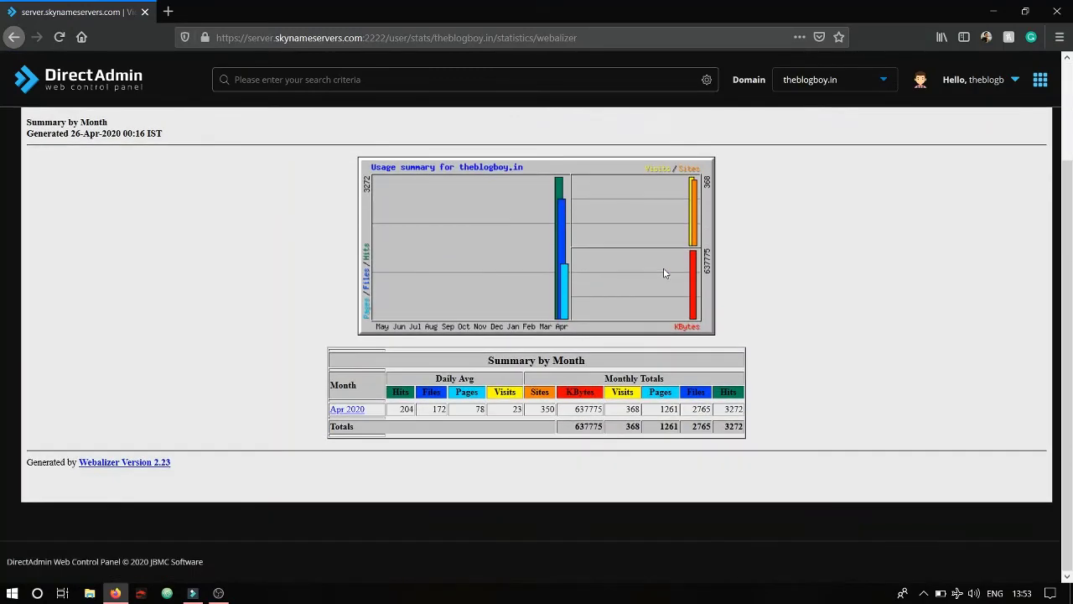
scroll(479, 275, "up", 3)
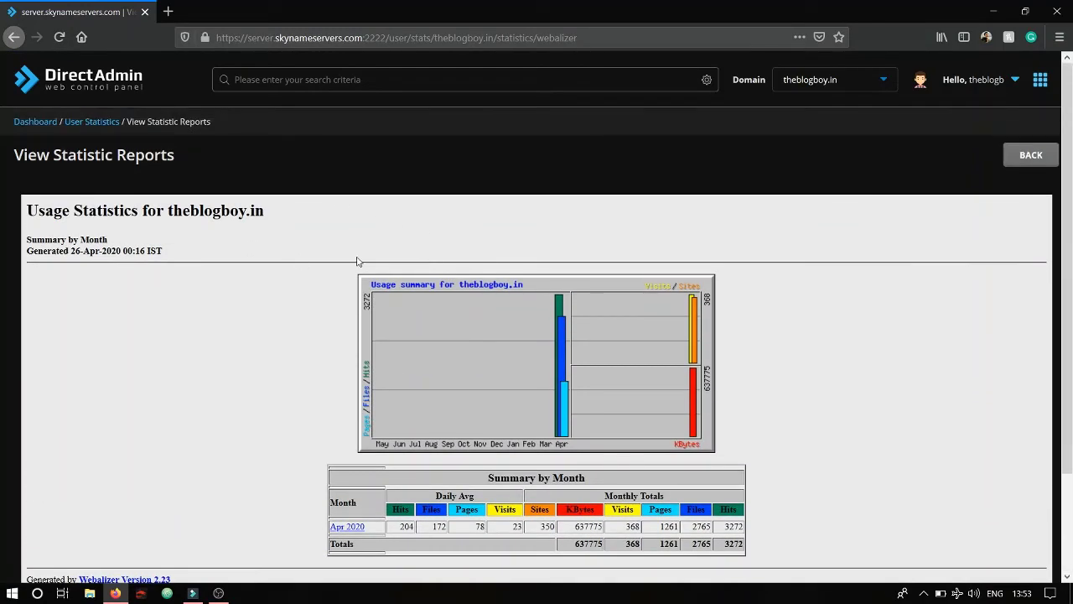
scroll(358, 262, "down", 3)
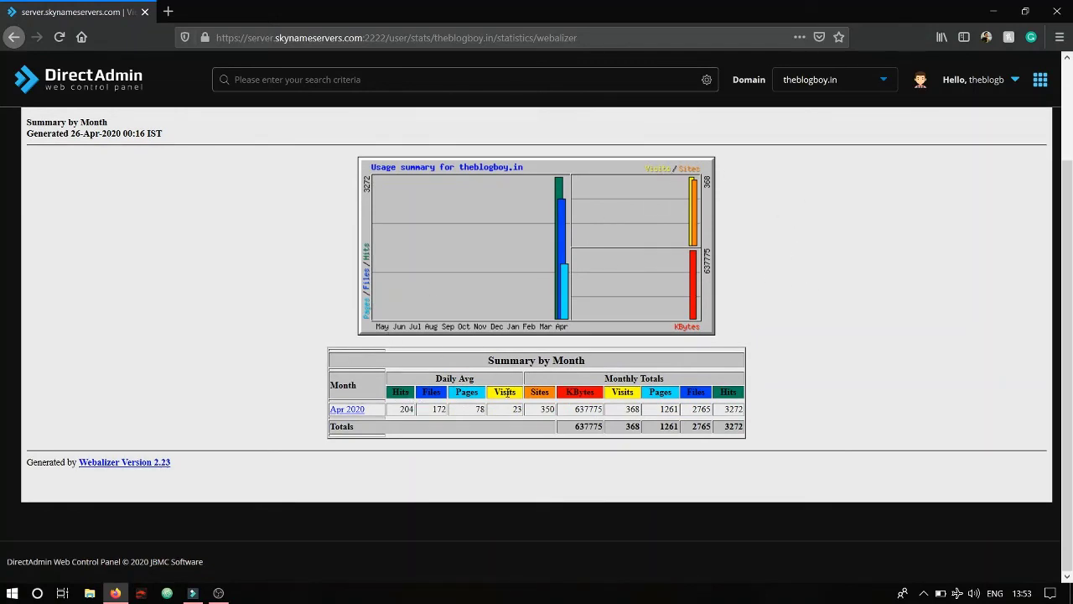
left_click(354, 415)
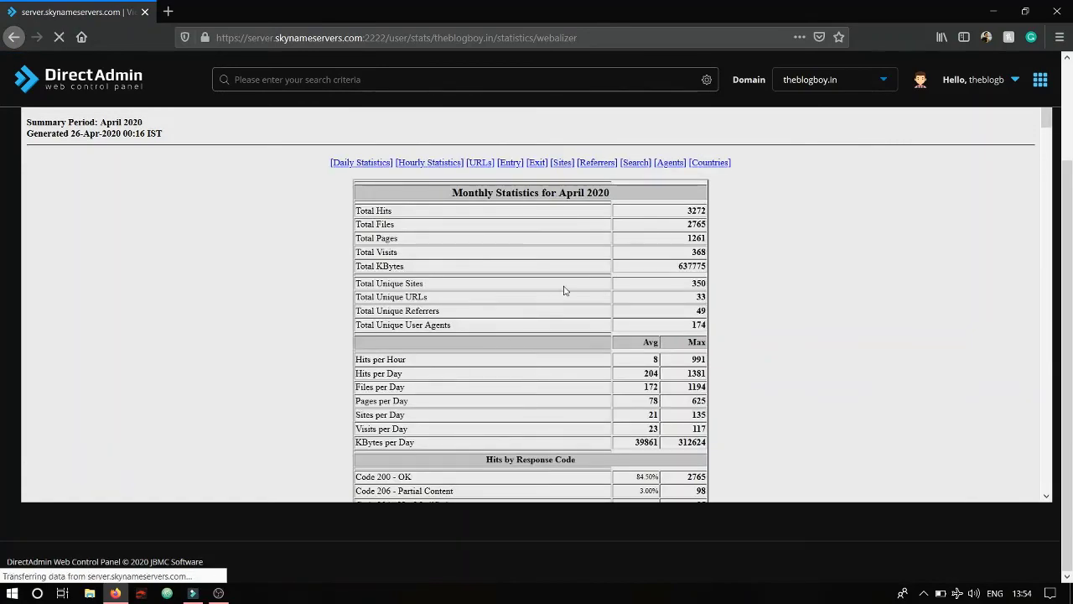
scroll(678, 308, "down", 10)
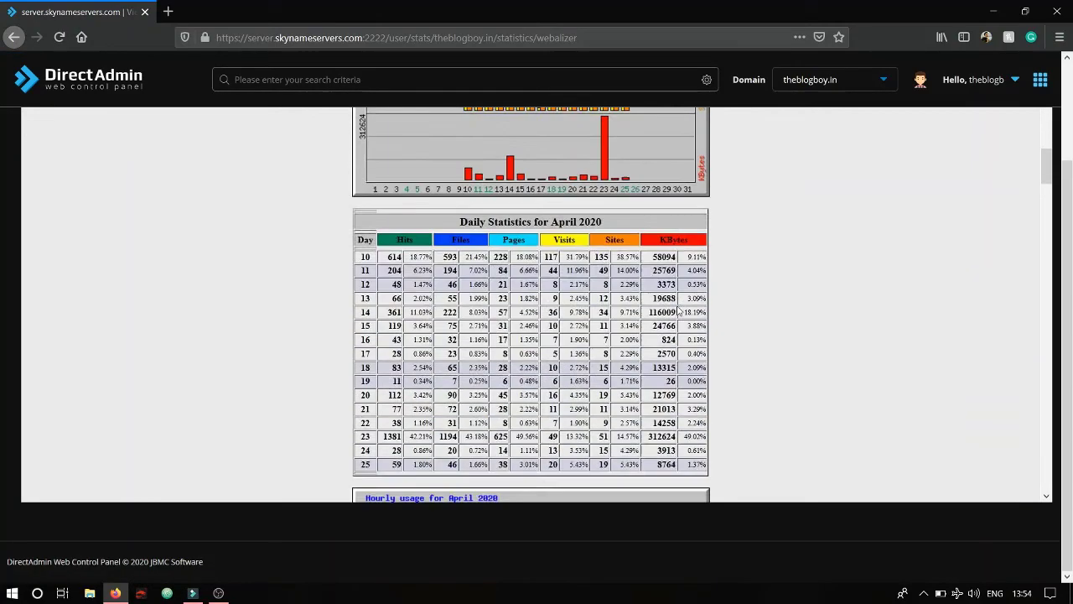
Step: Examine the April 2020 report's hourly, entry page and exit page tables, and check the Total Visits row in its monthly statistics
scroll(678, 311, "down", 20)
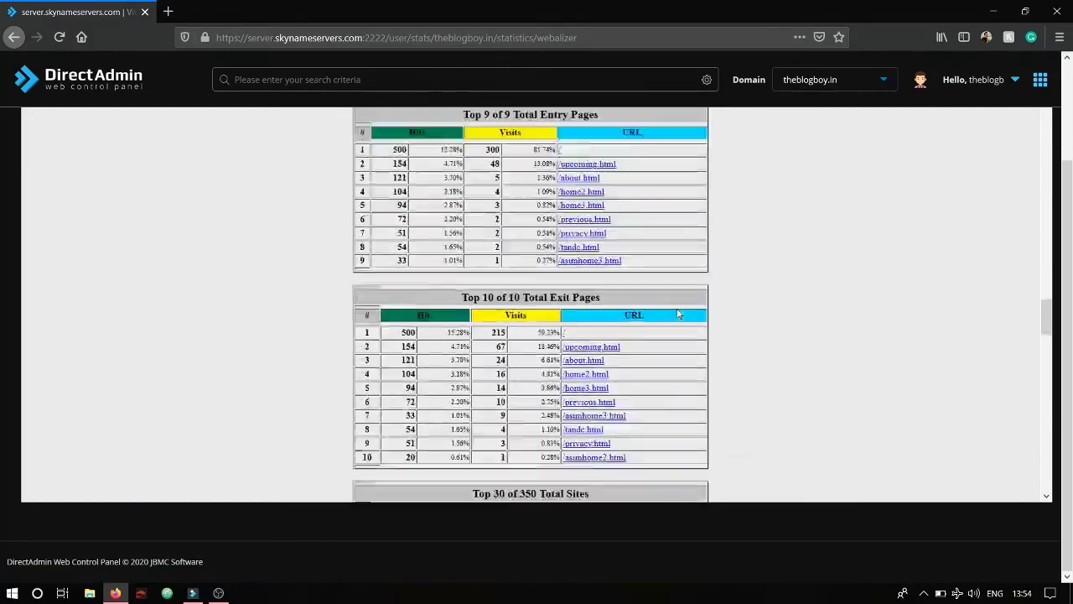
scroll(679, 314, "down", 5)
scroll(678, 313, "up", 20)
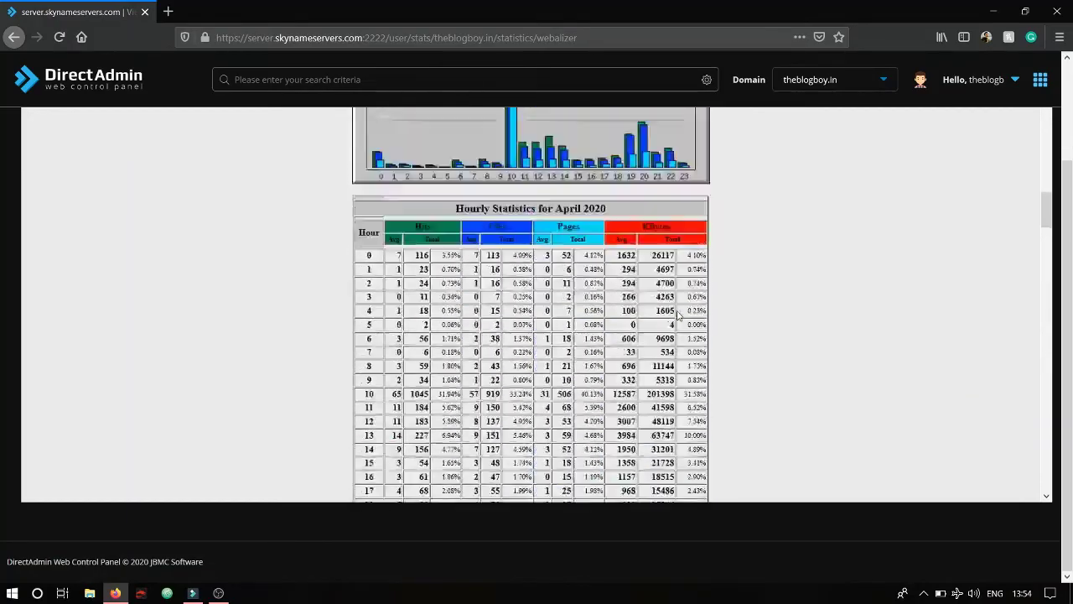
scroll(679, 313, "up", 15)
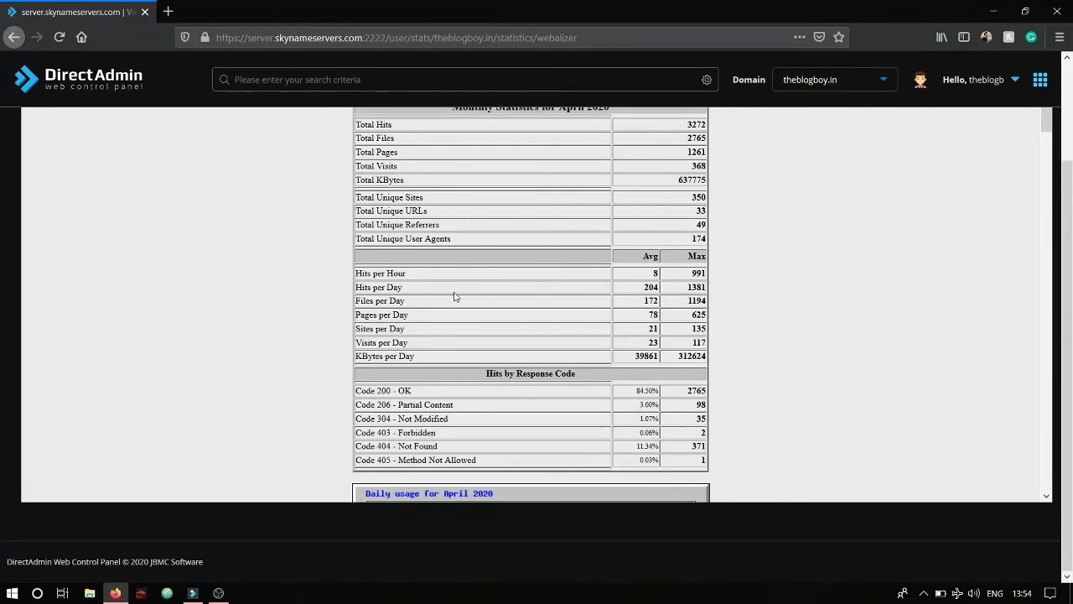
scroll(455, 297, "up", 2)
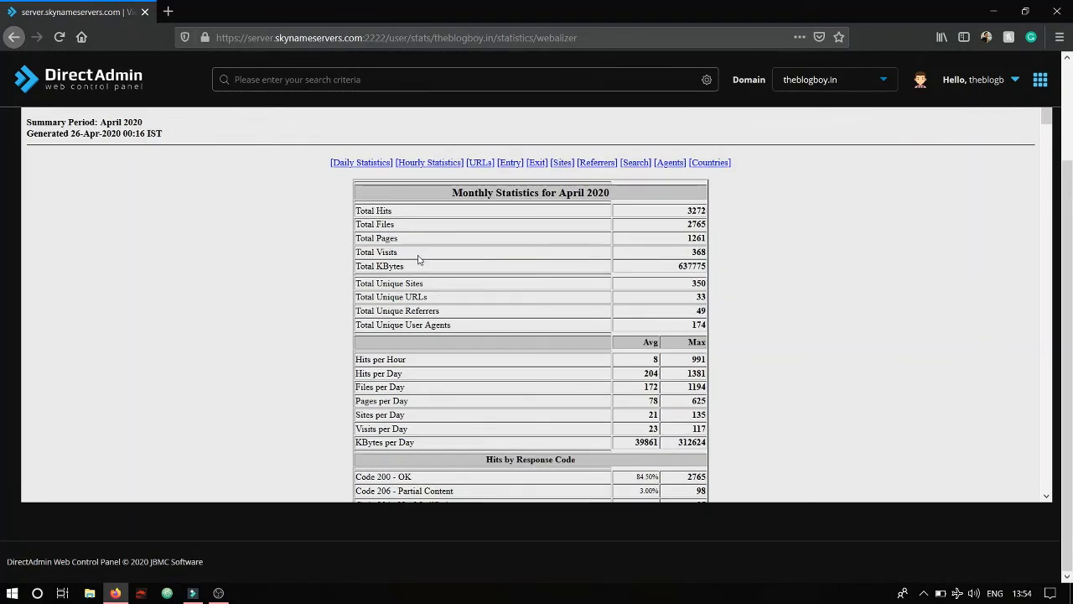
left_click_drag(355, 251, 689, 253)
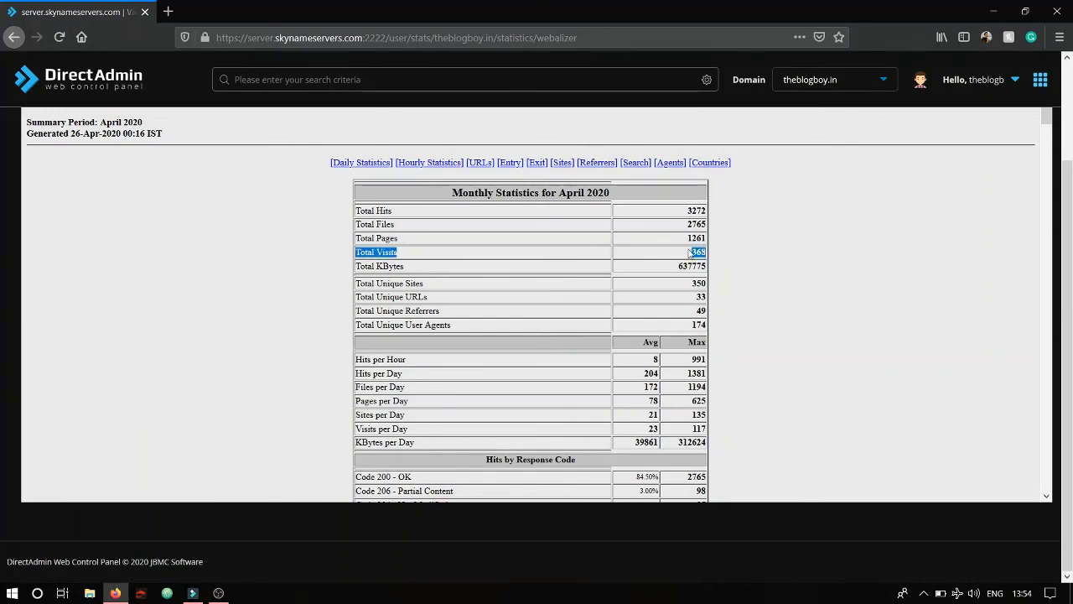
left_click(733, 255)
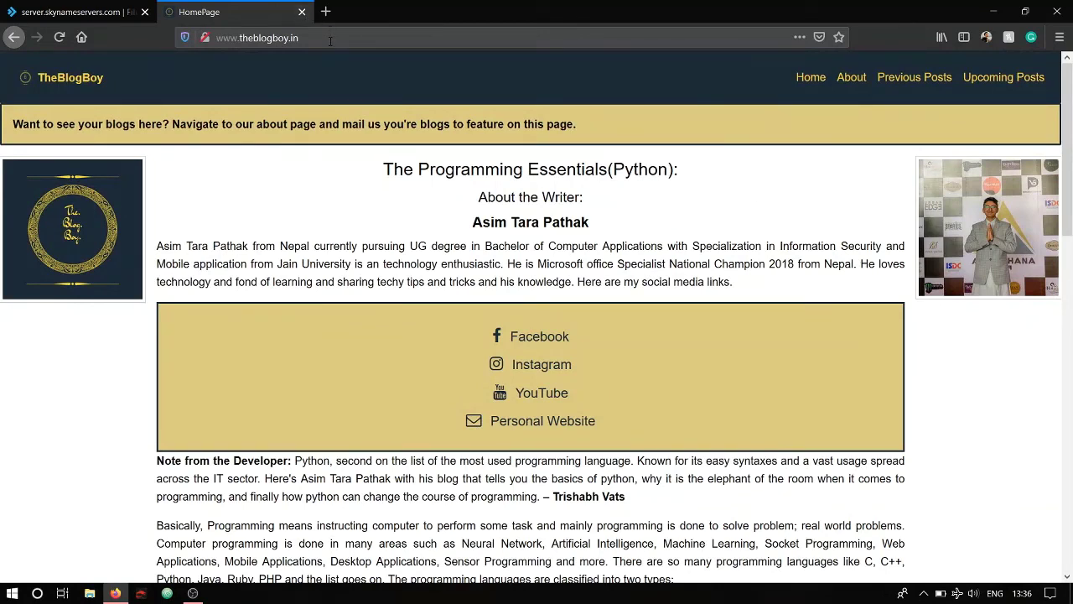
left_click(225, 39)
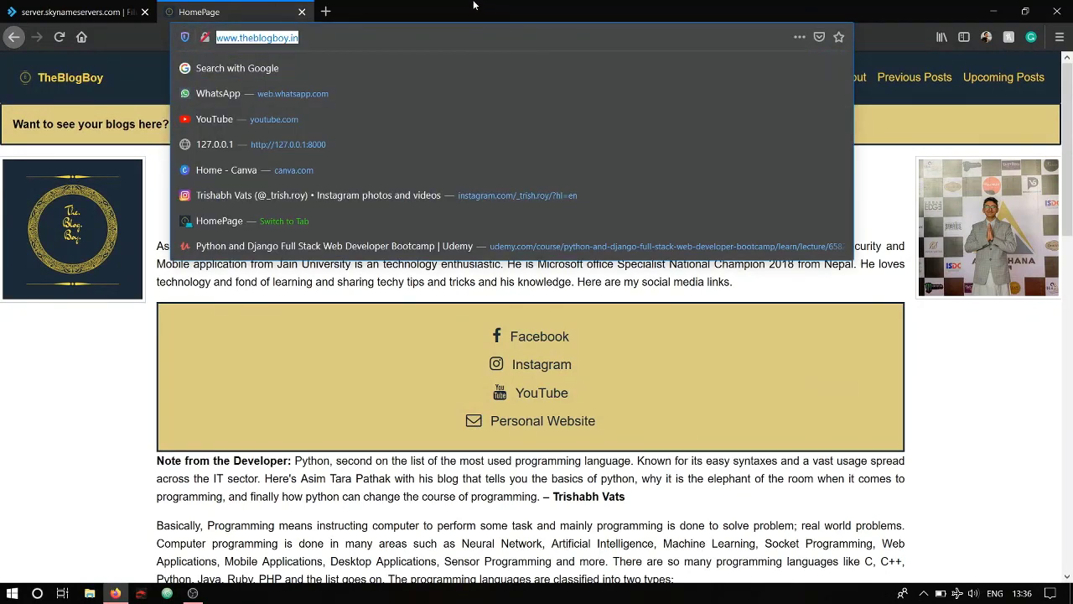
left_click(4, 402)
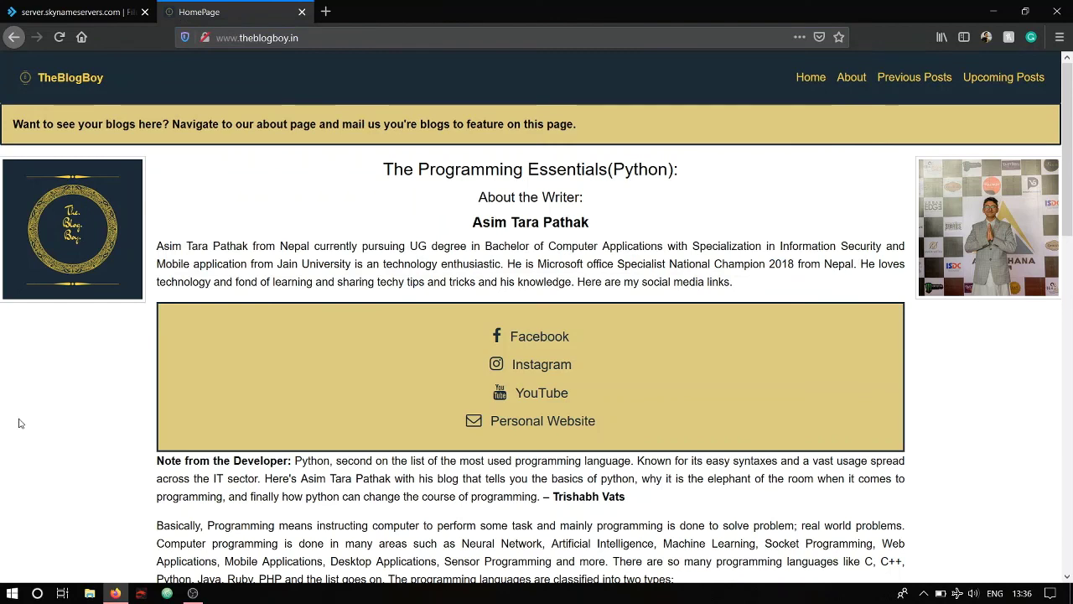